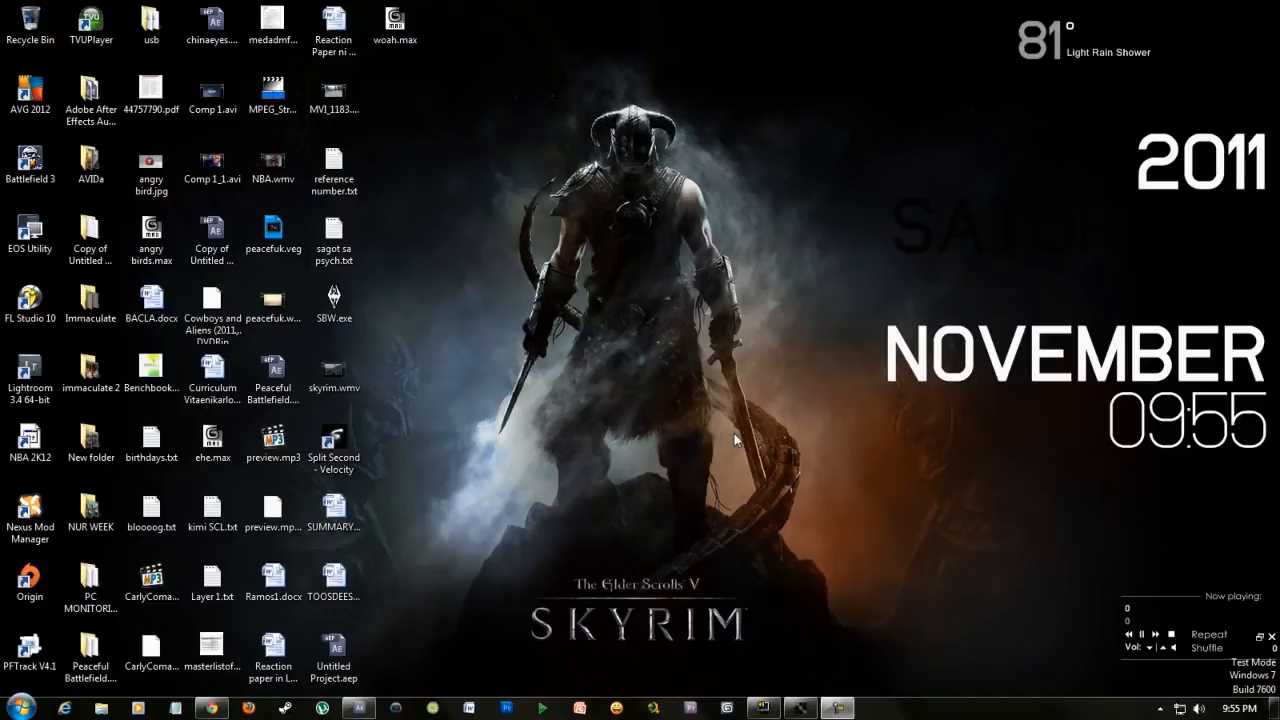
- Bring up the MVI_1183 composition in After Effects, and switch to mocha for After Effects
{"action": "left_click", "coordinate": [362, 708]}
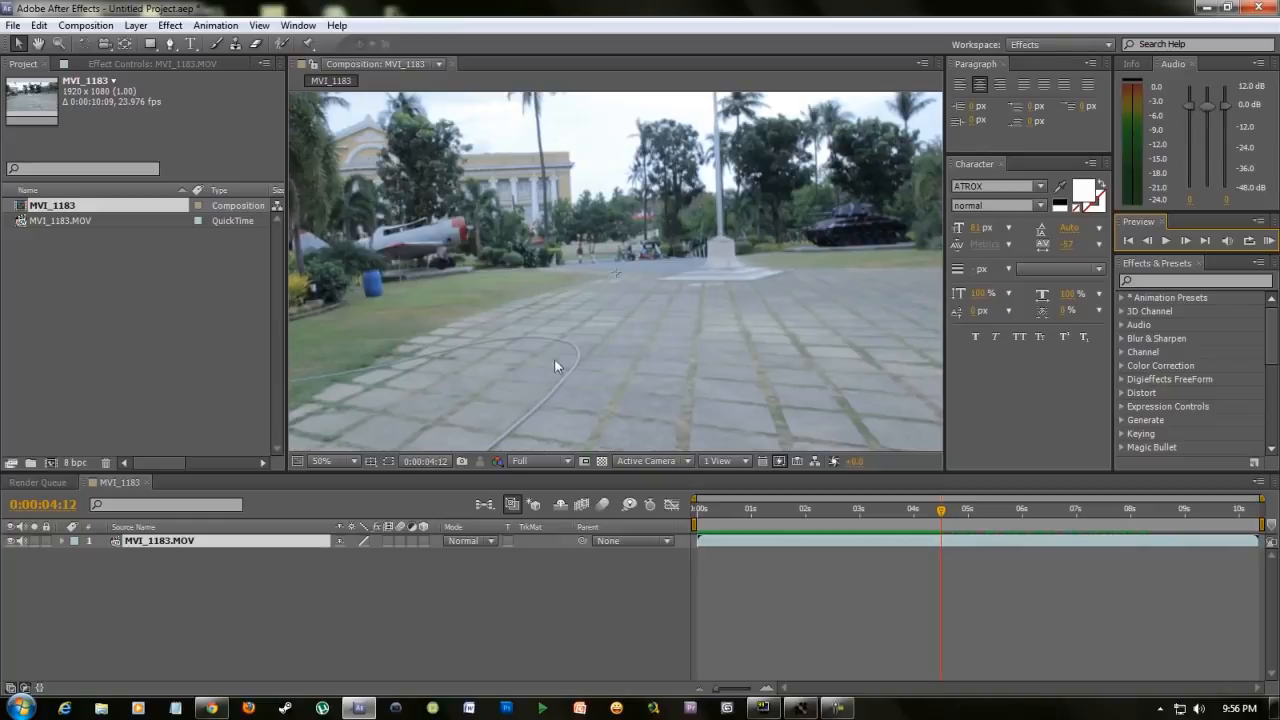
{"action": "left_click", "coordinate": [800, 708]}
{"action": "left_click", "coordinate": [800, 708]}
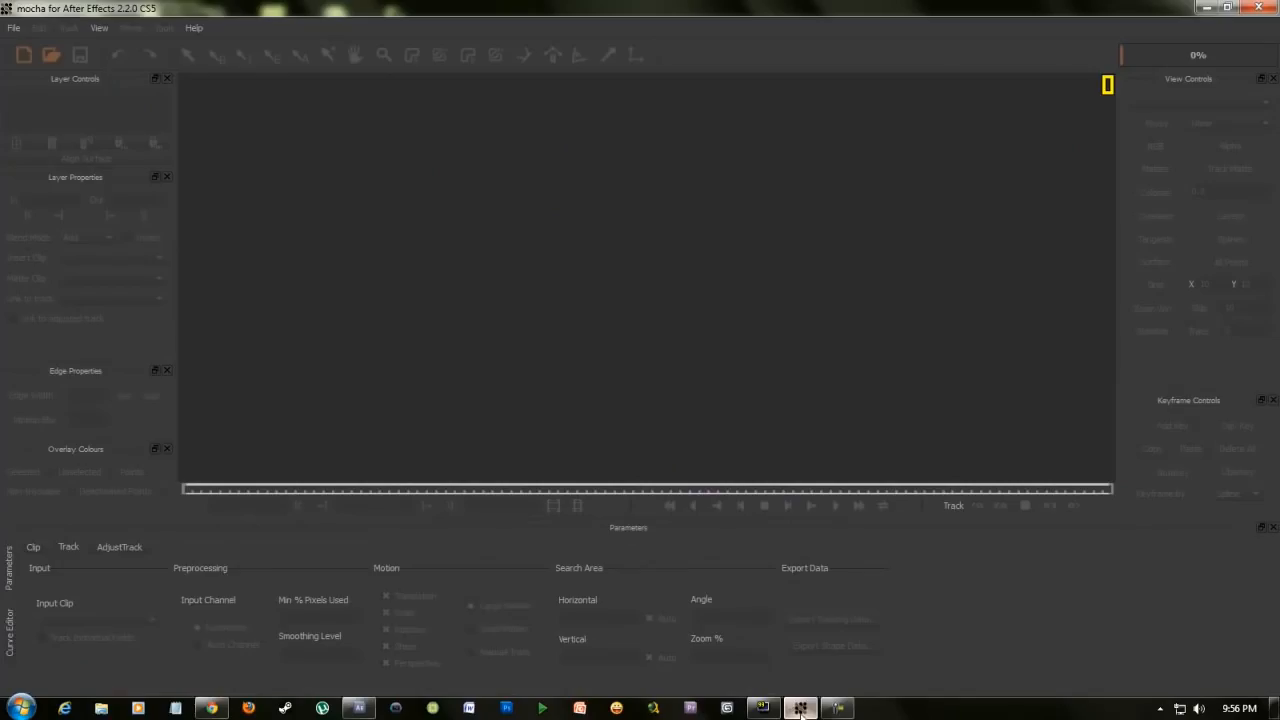
{"action": "left_click", "coordinate": [14, 27]}
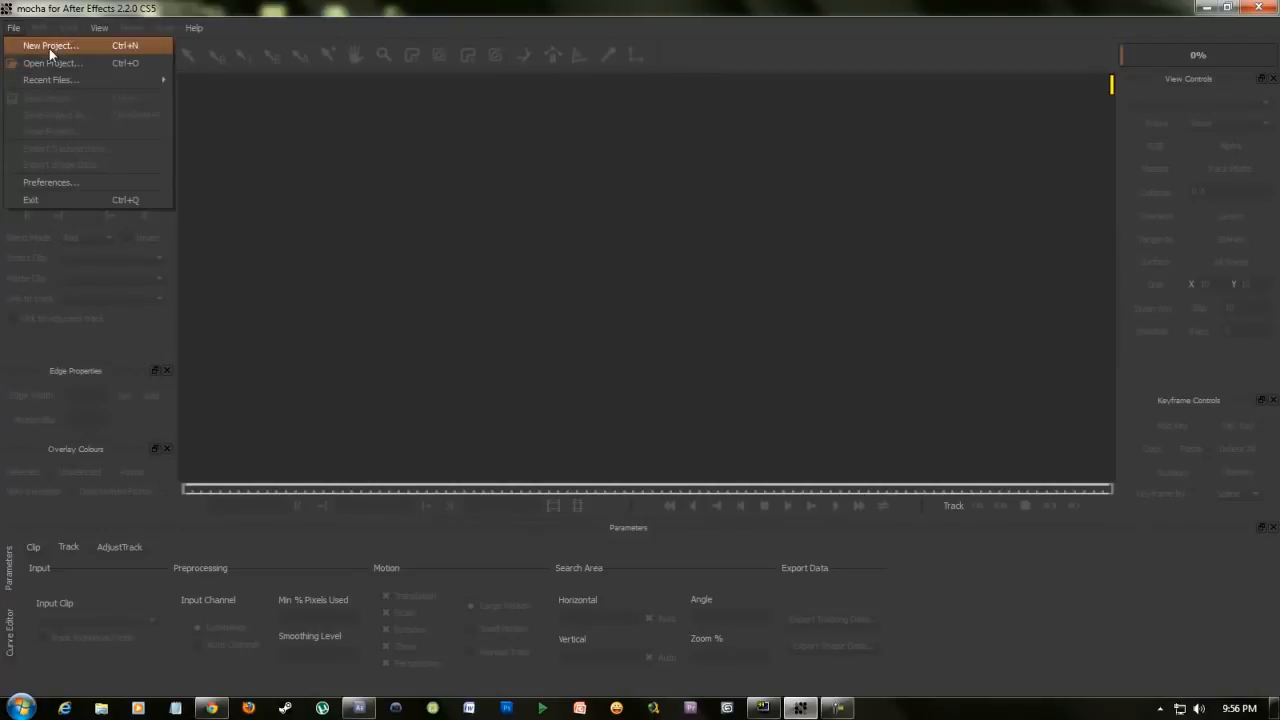
{"action": "left_click", "coordinate": [49, 46]}
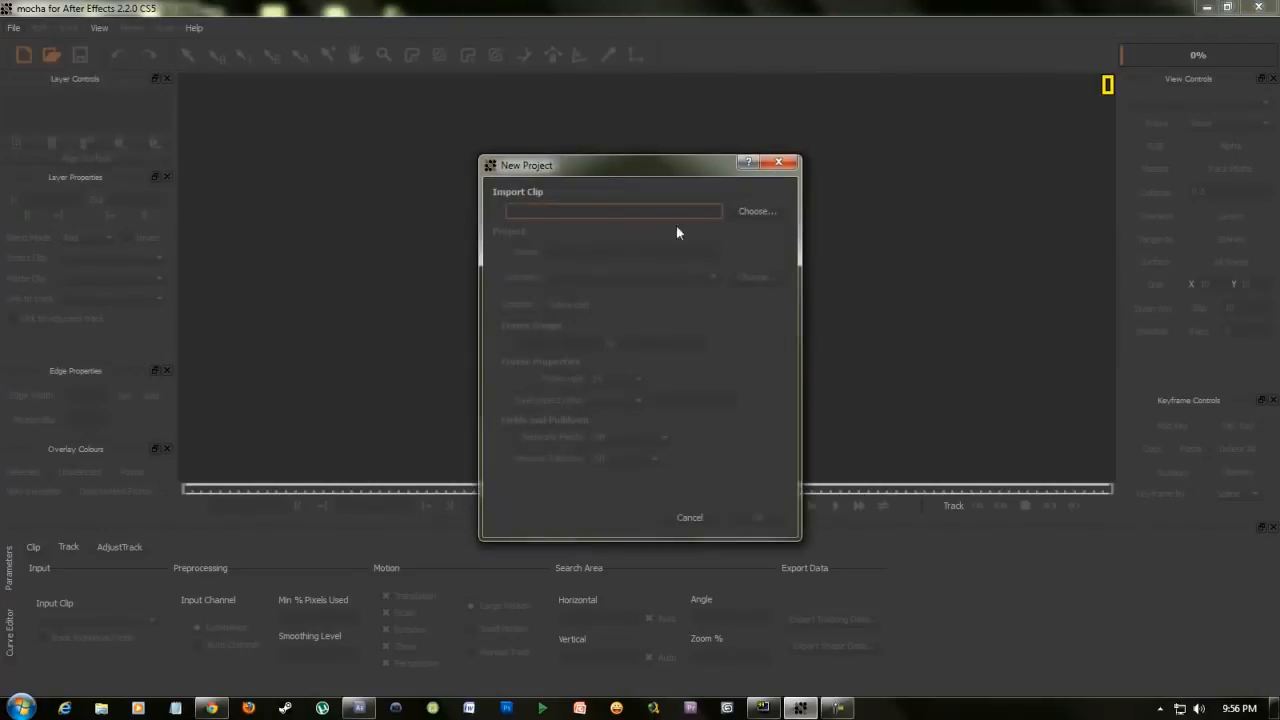
{"action": "left_click", "coordinate": [752, 213]}
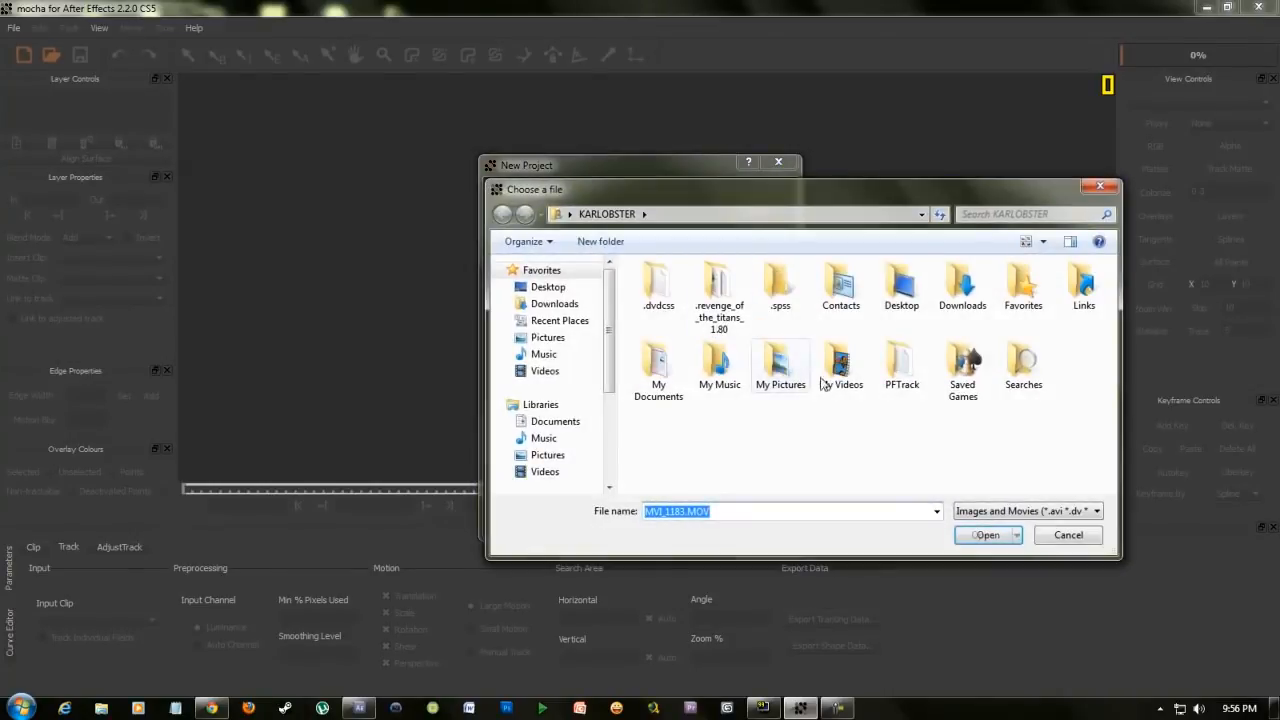
{"action": "left_click", "coordinate": [1068, 535]}
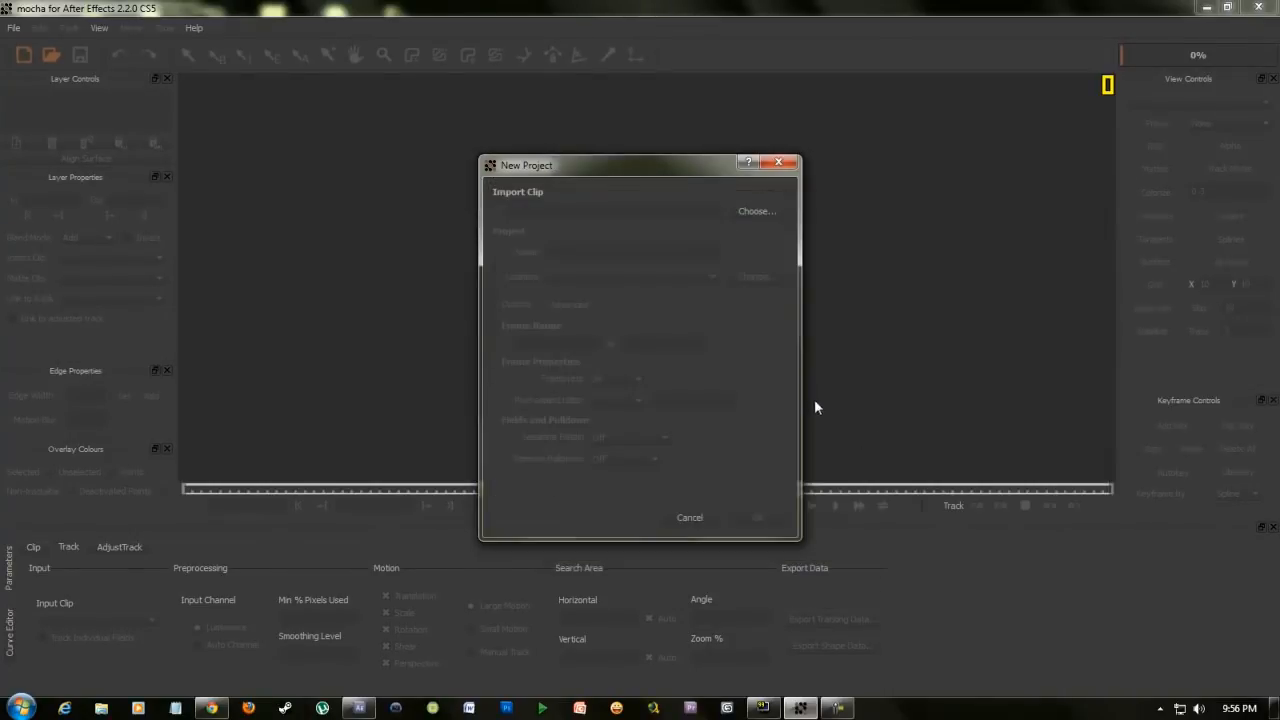
{"action": "left_click", "coordinate": [692, 518]}
- Search the computer's programs and files for "mocha", and dismiss the search
{"action": "left_click", "coordinate": [20, 708]}
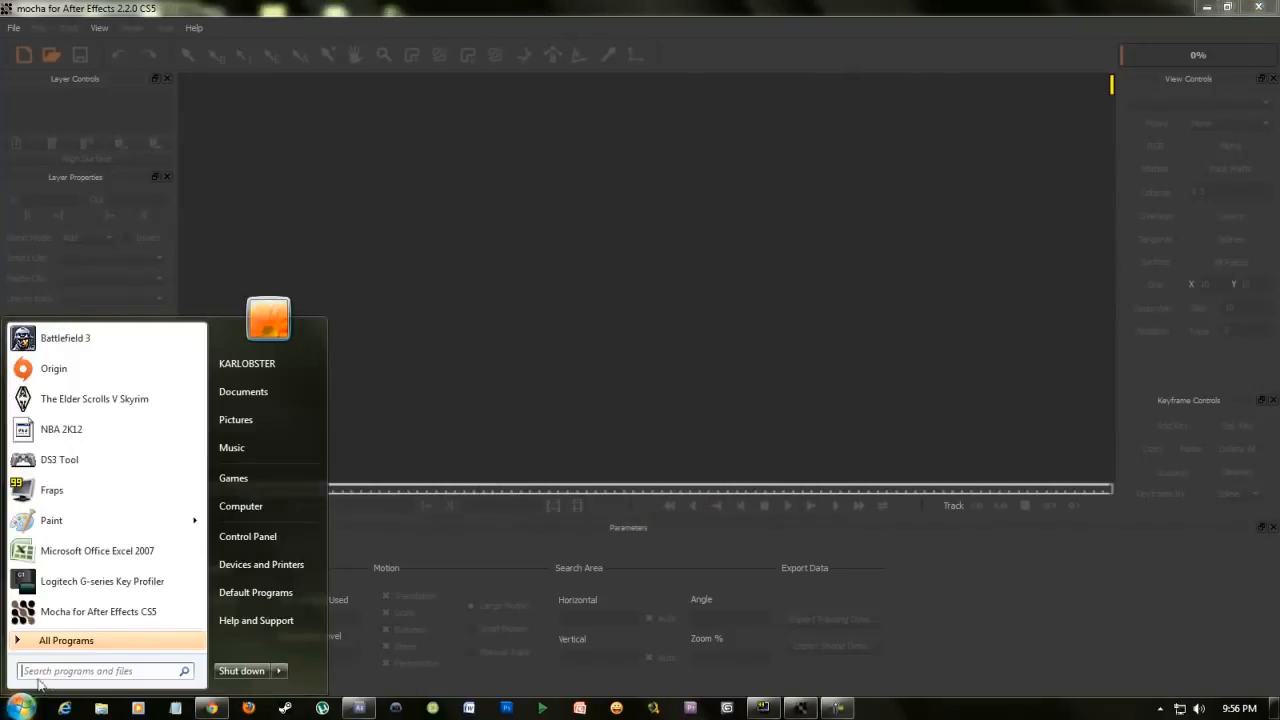
{"action": "type", "text": "mocha"}
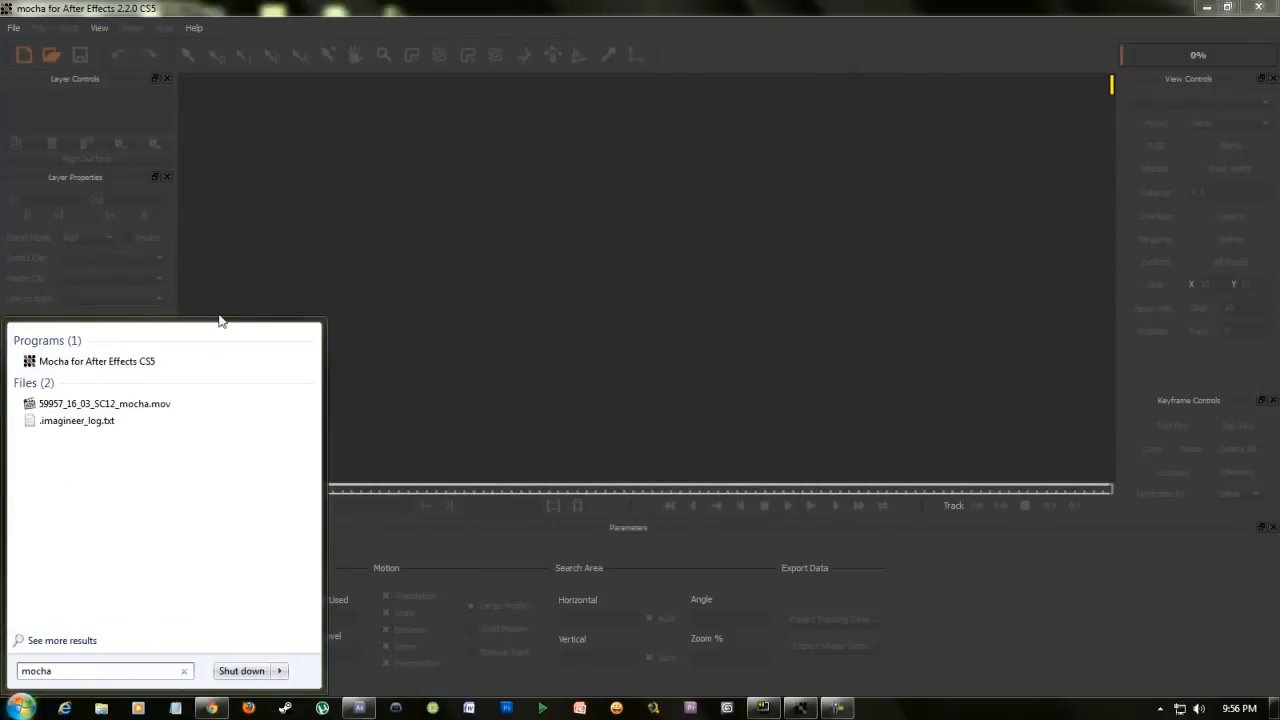
{"action": "left_click", "coordinate": [251, 257]}
- Create a new project importing MVI_1183.MOV from the Desktop, keeping frame range 0 to 248 and a 23.976 frame rate
{"action": "left_click", "coordinate": [14, 28]}
{"action": "left_click", "coordinate": [24, 46]}
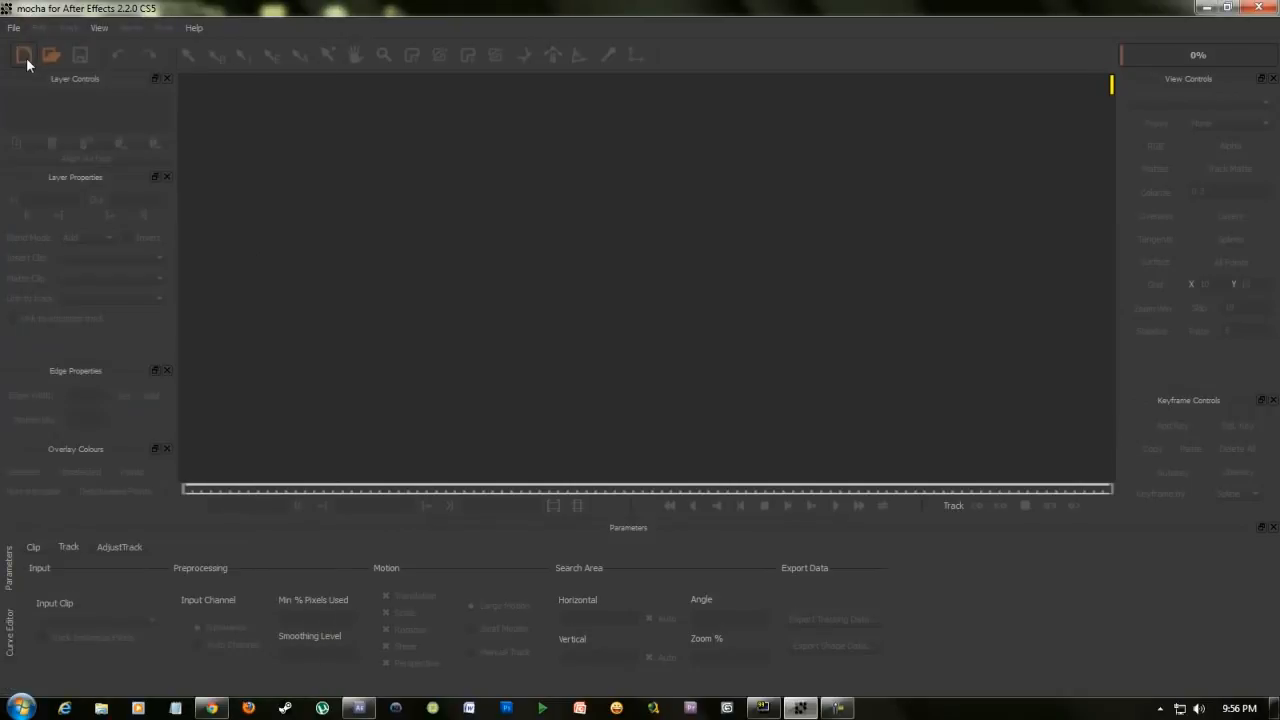
{"action": "left_click", "coordinate": [24, 55]}
{"action": "left_click", "coordinate": [750, 212]}
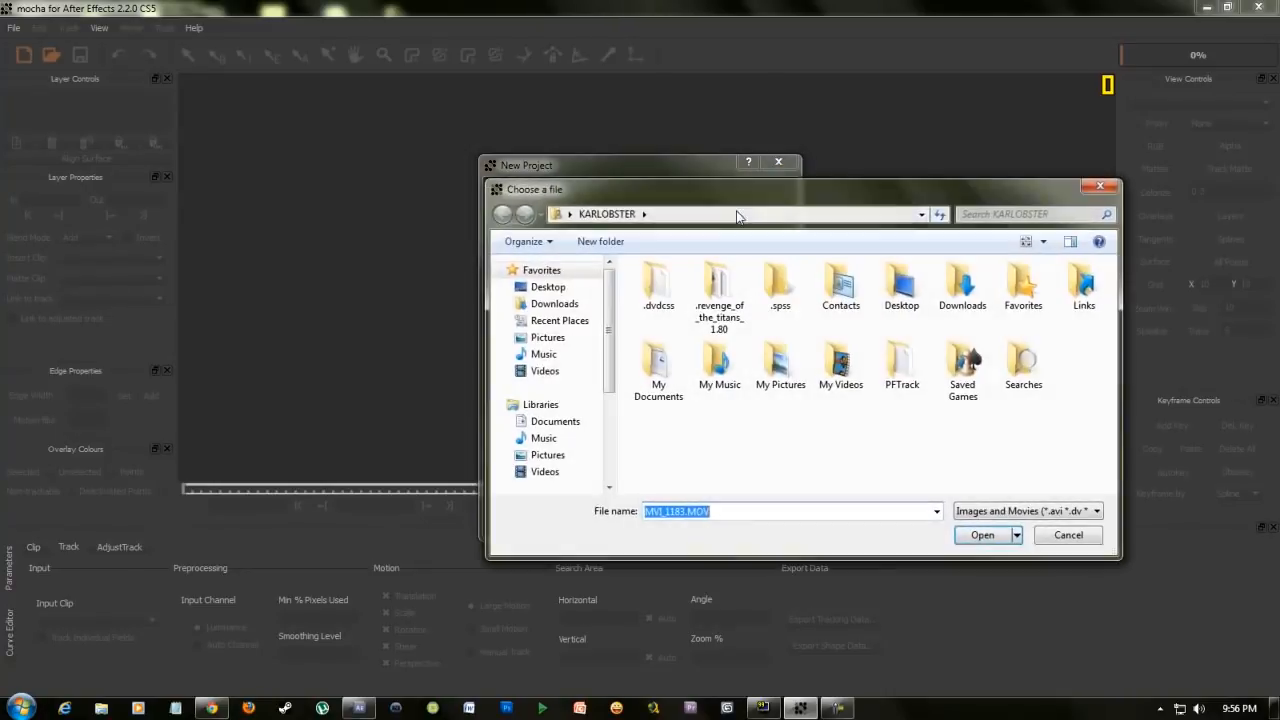
{"action": "left_click", "coordinate": [540, 287]}
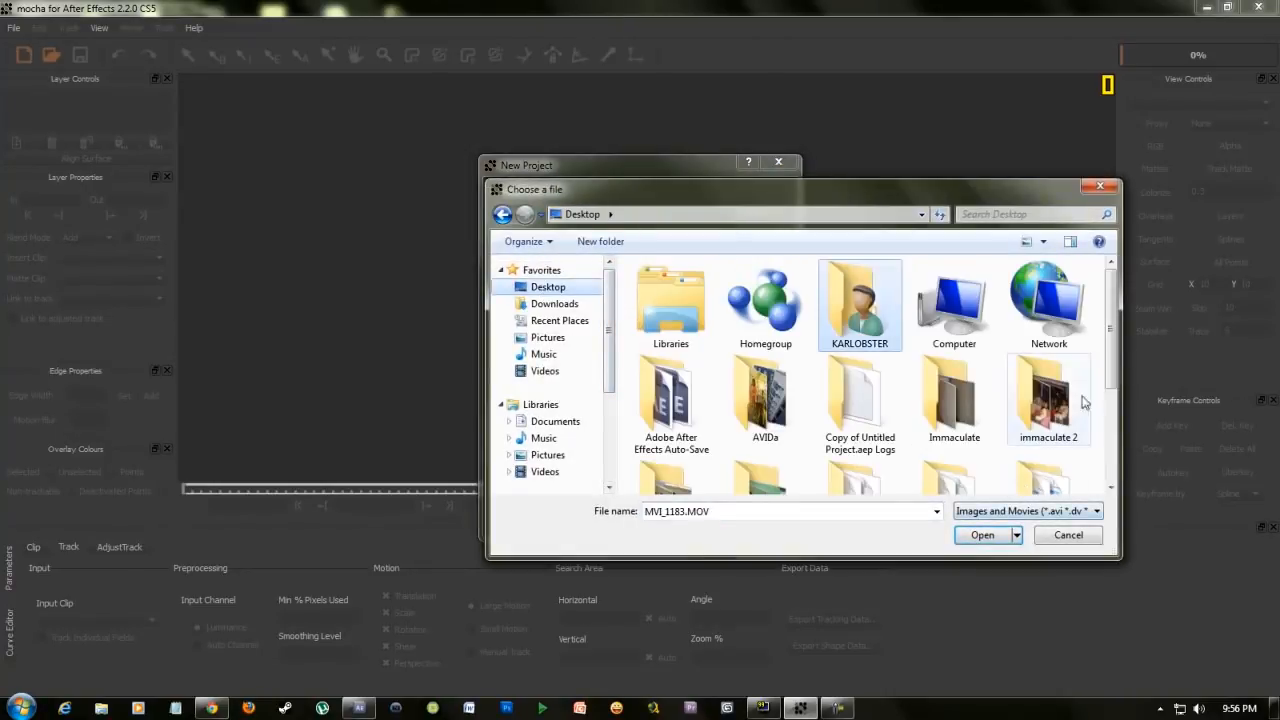
{"action": "scroll", "coordinate": [1000, 420], "scroll_direction": "down", "scroll_amount": 2}
{"action": "left_click", "coordinate": [957, 478]}
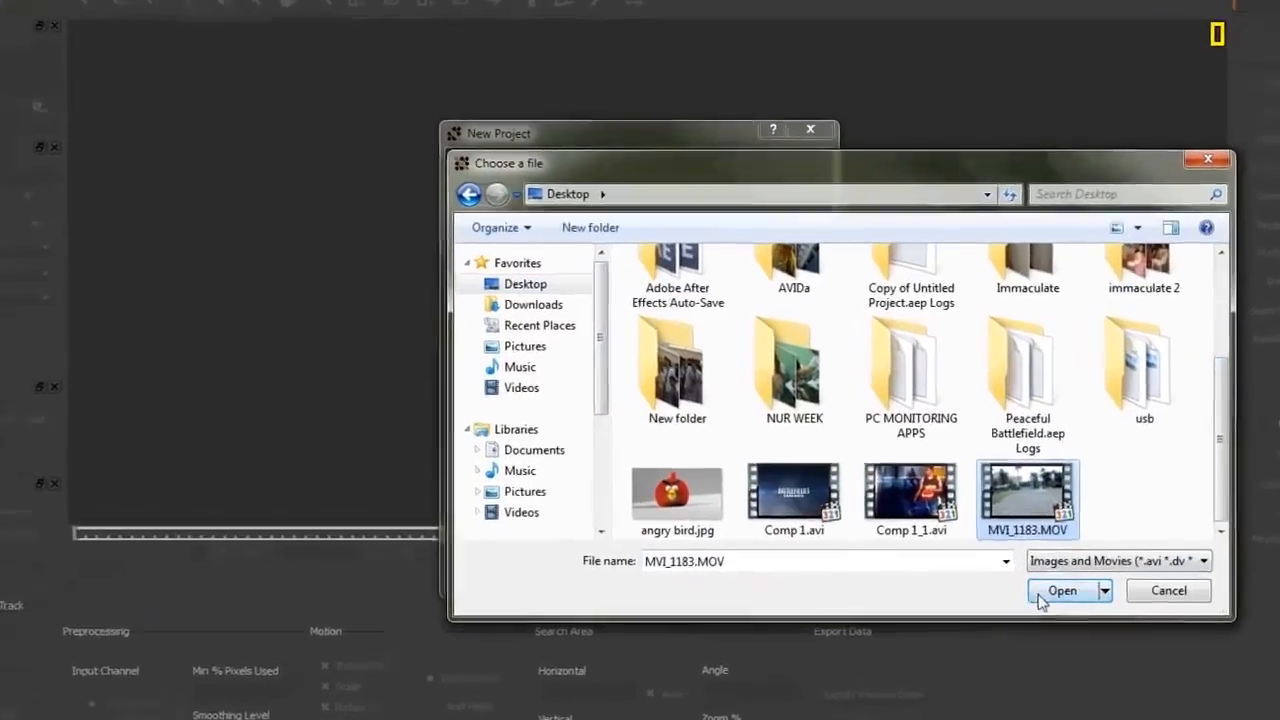
{"action": "left_click", "coordinate": [1001, 548]}
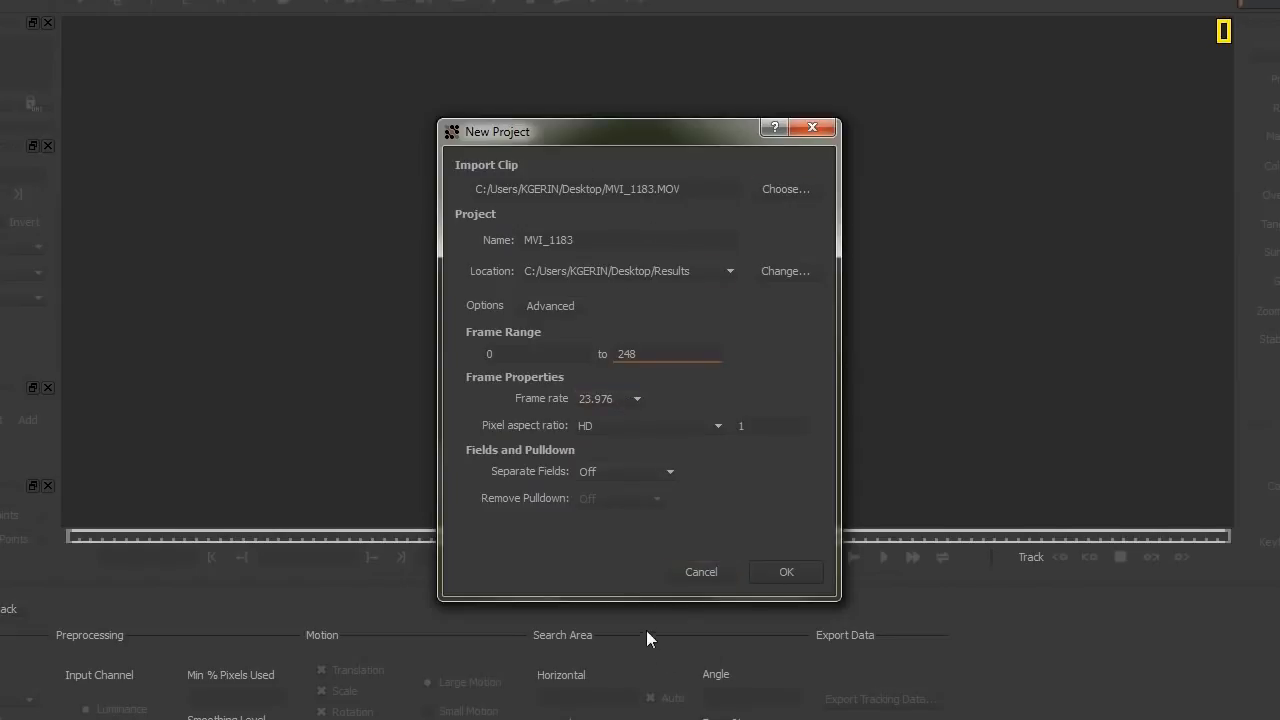
{"action": "left_click", "coordinate": [776, 573]}
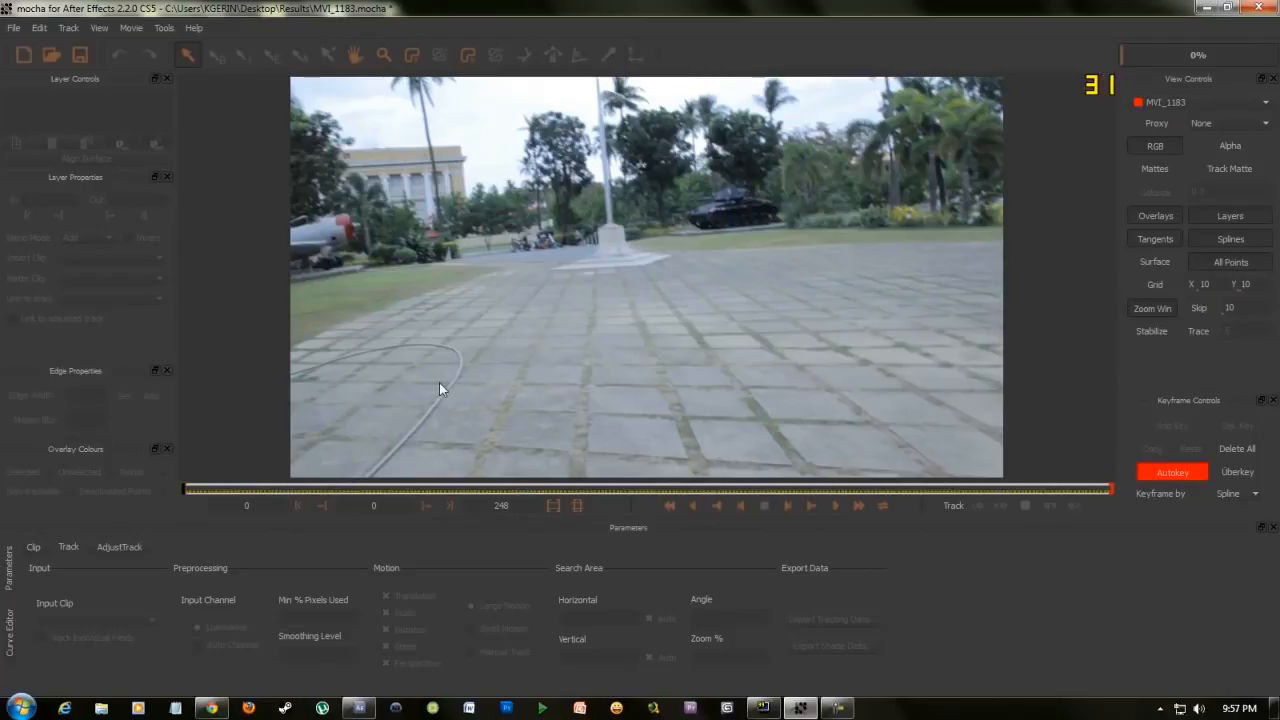
- Draw a closed spline around the paved ground, following the hose, the far edge of the pavement and the frame's borders
{"action": "left_click", "coordinate": [414, 58]}
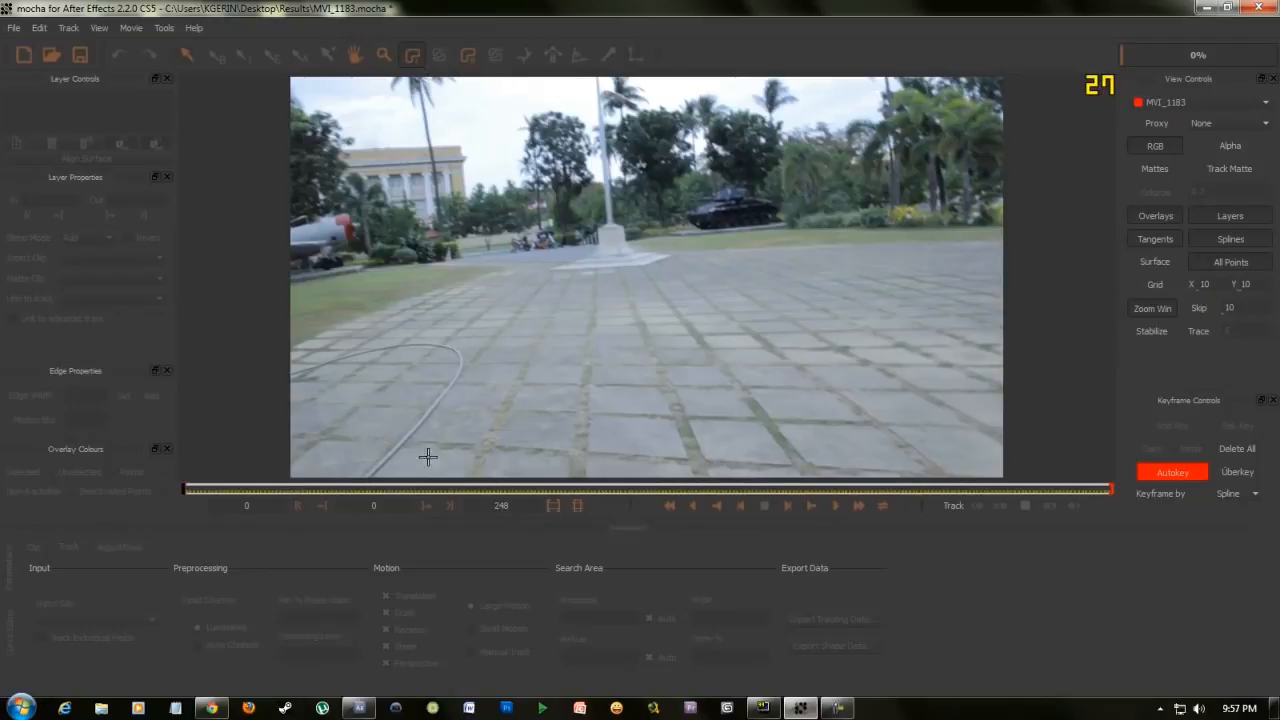
{"action": "left_click", "coordinate": [371, 477]}
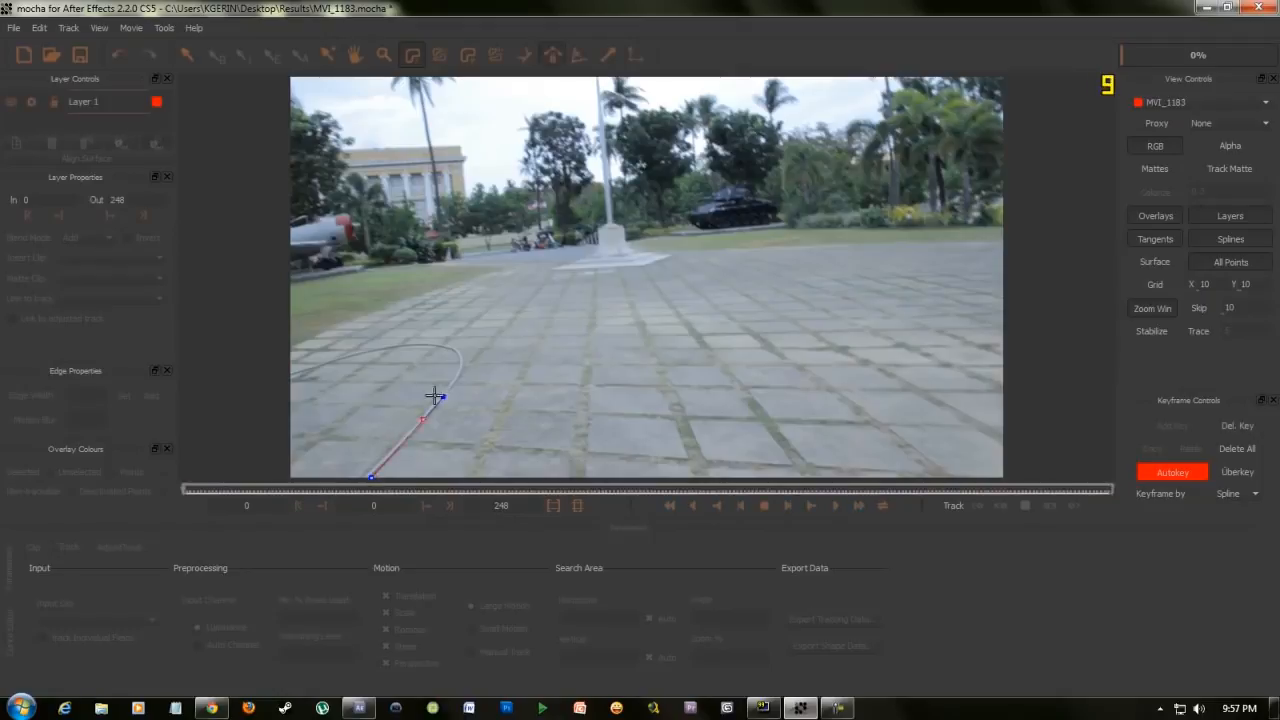
{"action": "left_click", "coordinate": [522, 303]}
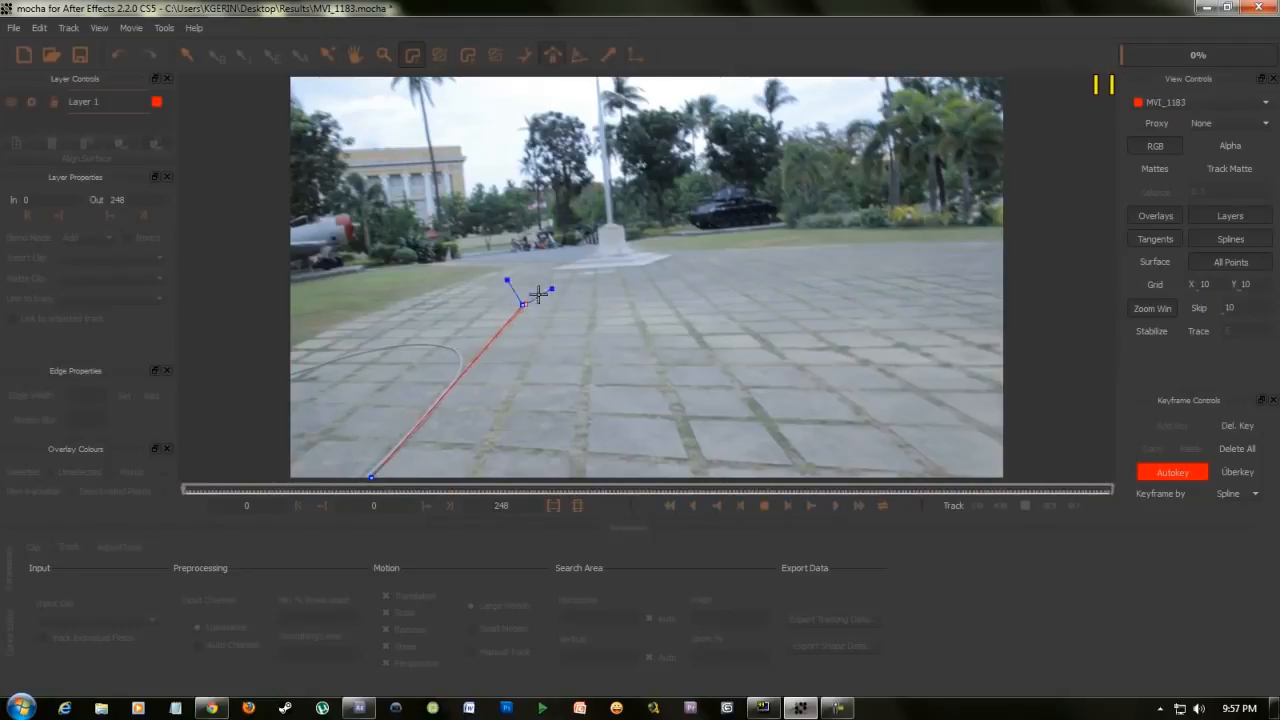
{"action": "left_click", "coordinate": [684, 257]}
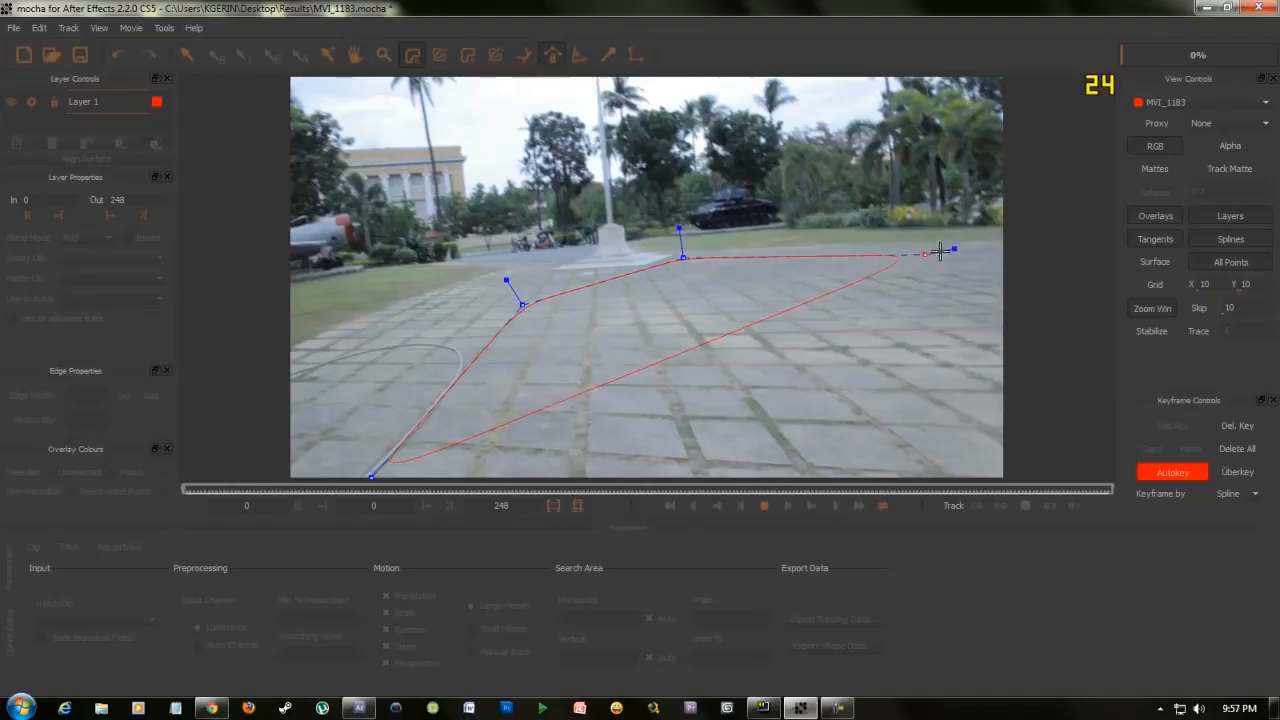
{"action": "left_click", "coordinate": [994, 249]}
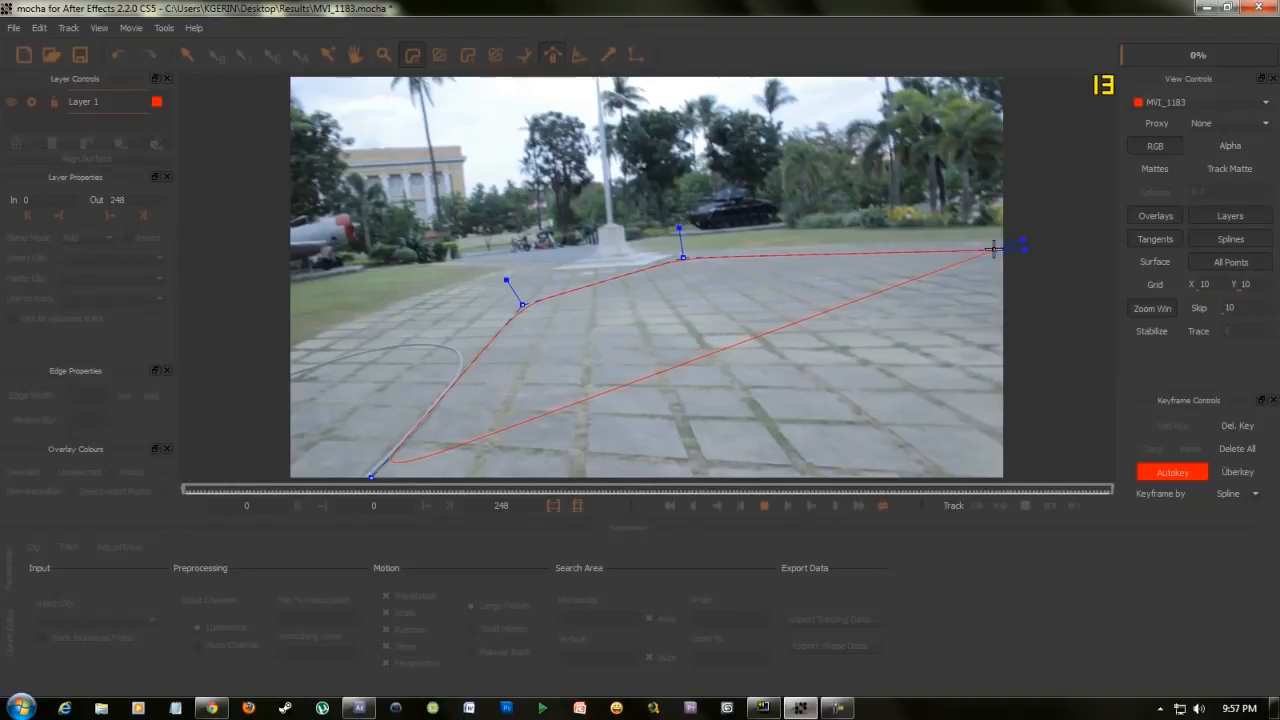
{"action": "left_click", "coordinate": [991, 473]}
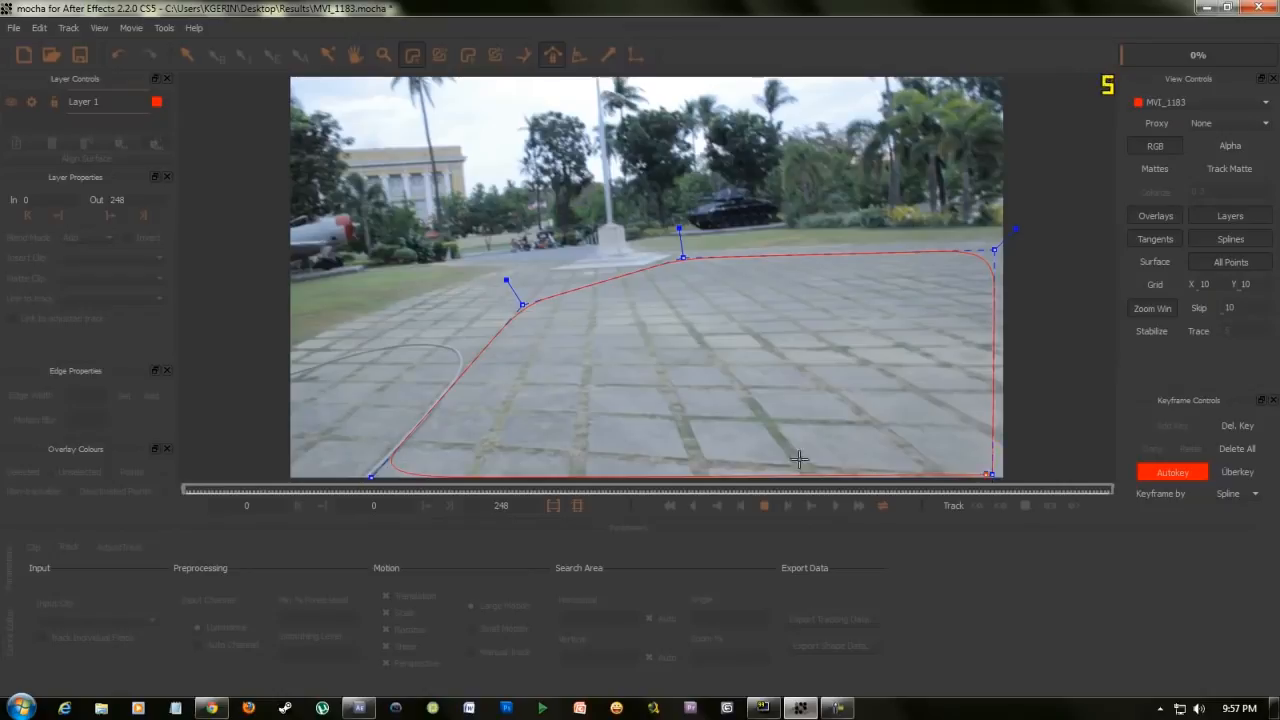
{"action": "left_click", "coordinate": [662, 473]}
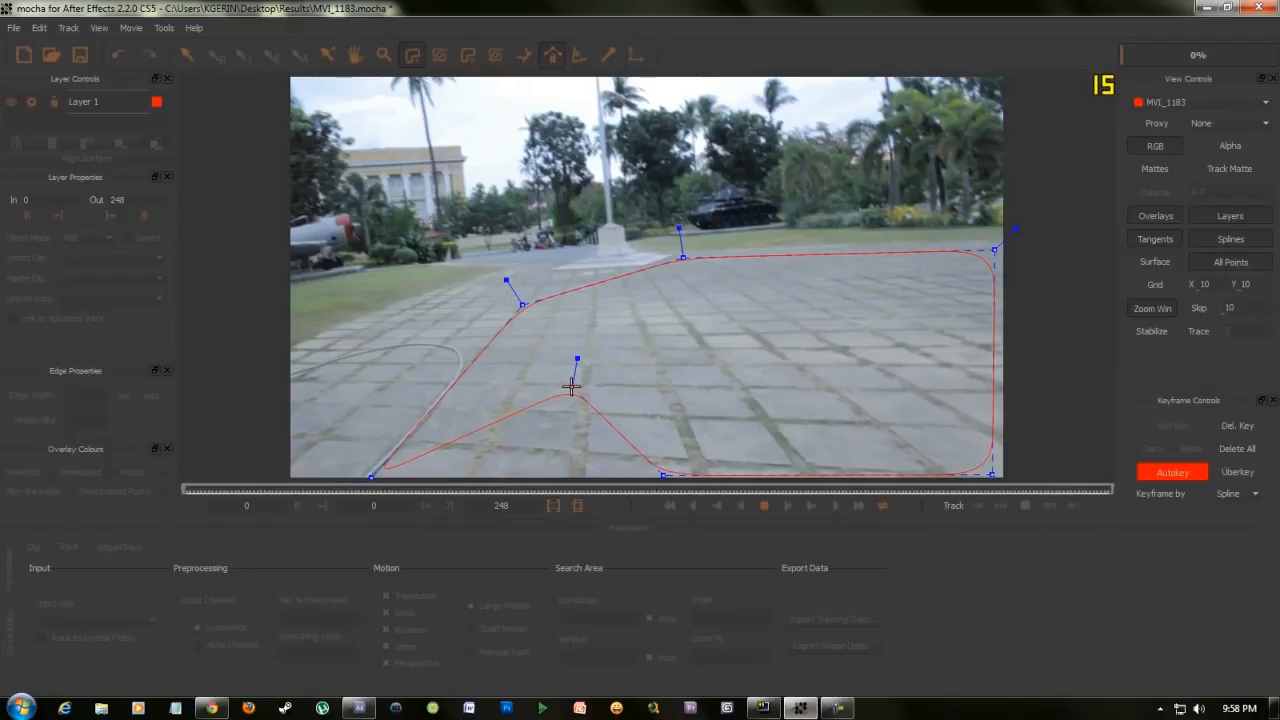
{"action": "right_click", "coordinate": [571, 386]}
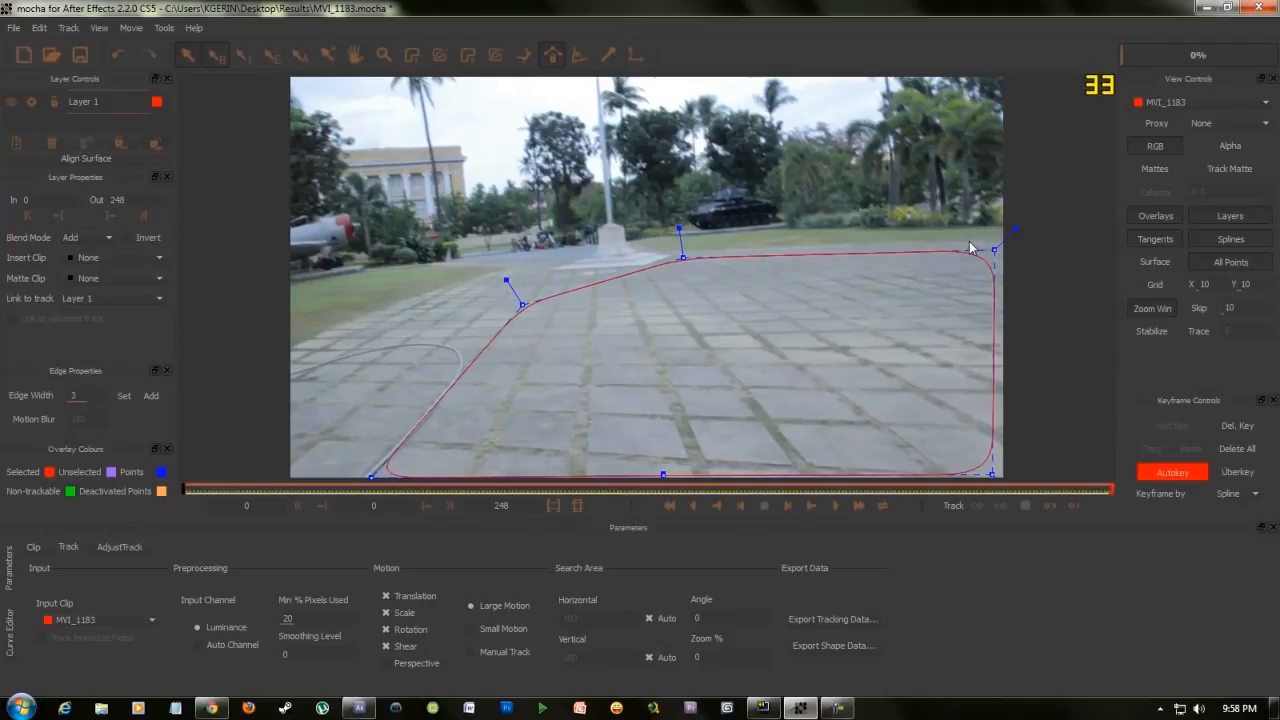
- Track the ground layer forward from frame 0 and stop the tracking at frame 45
{"action": "left_click", "coordinate": [1073, 507]}
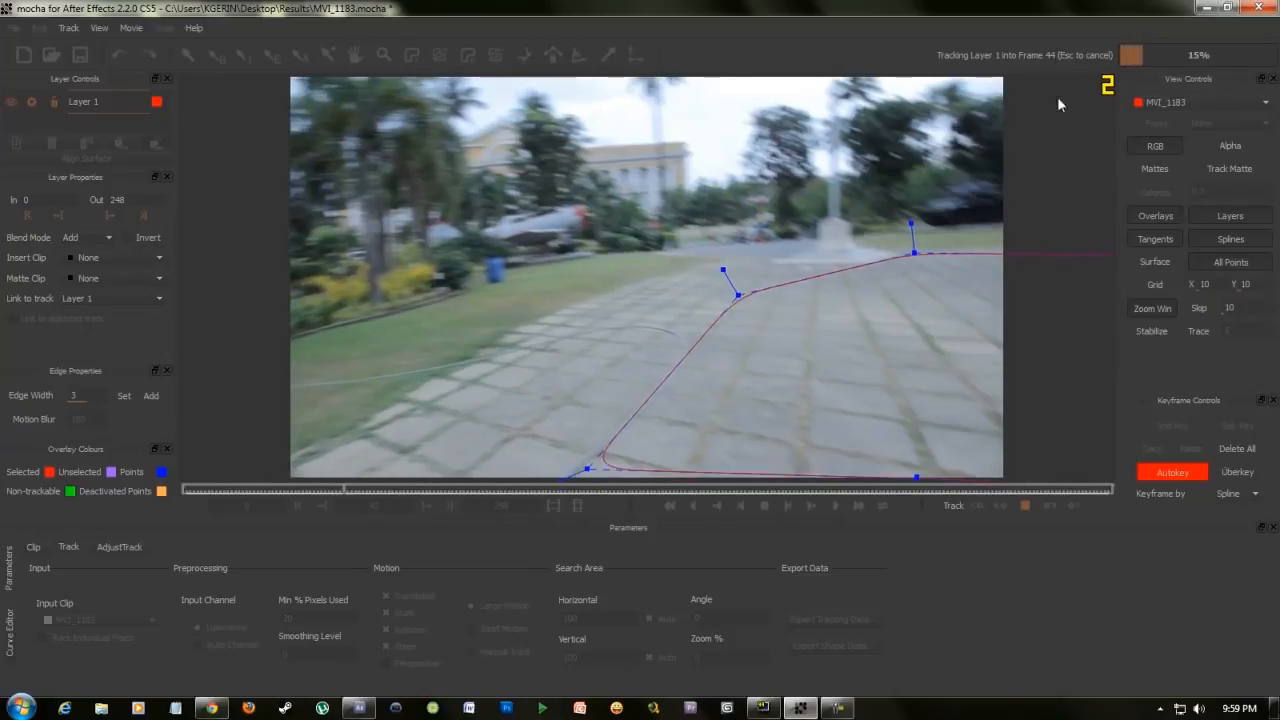
{"action": "left_click", "coordinate": [1027, 506]}
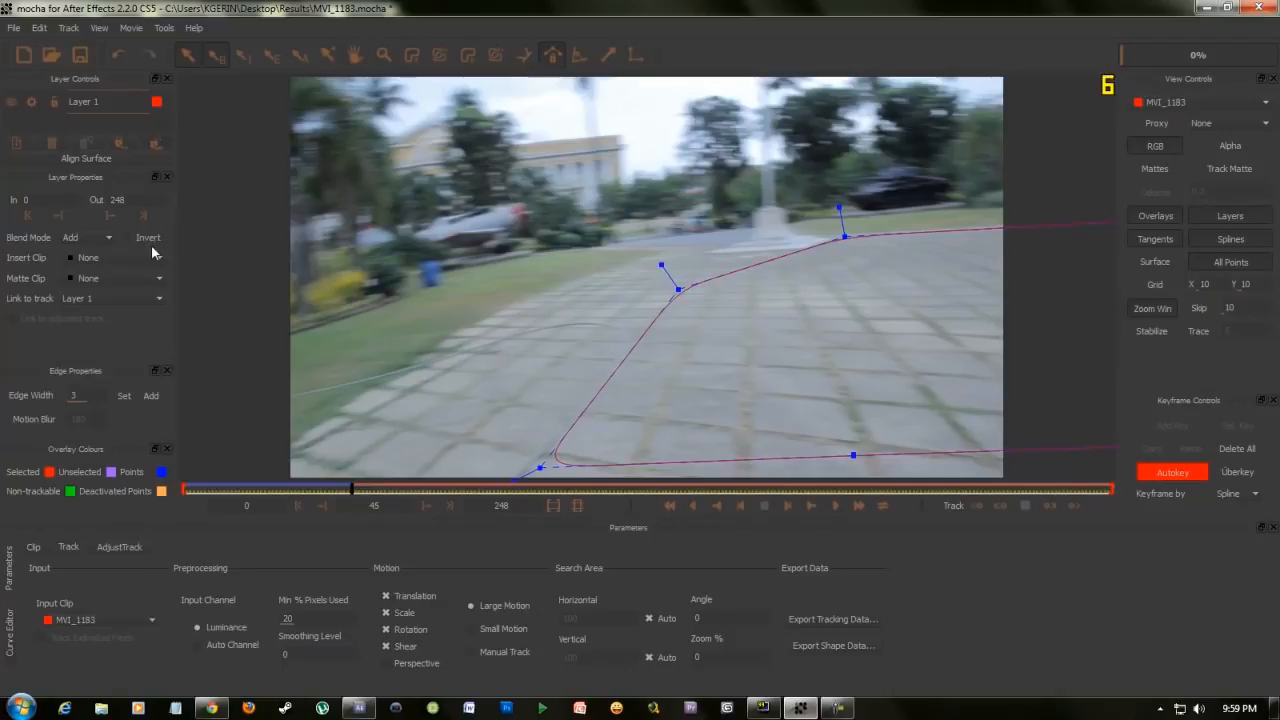
- Export the layer's tracking data as After Effects Transform Data (anchor point, position, scale and rotation) to the clipboard
{"action": "left_click", "coordinate": [833, 619]}
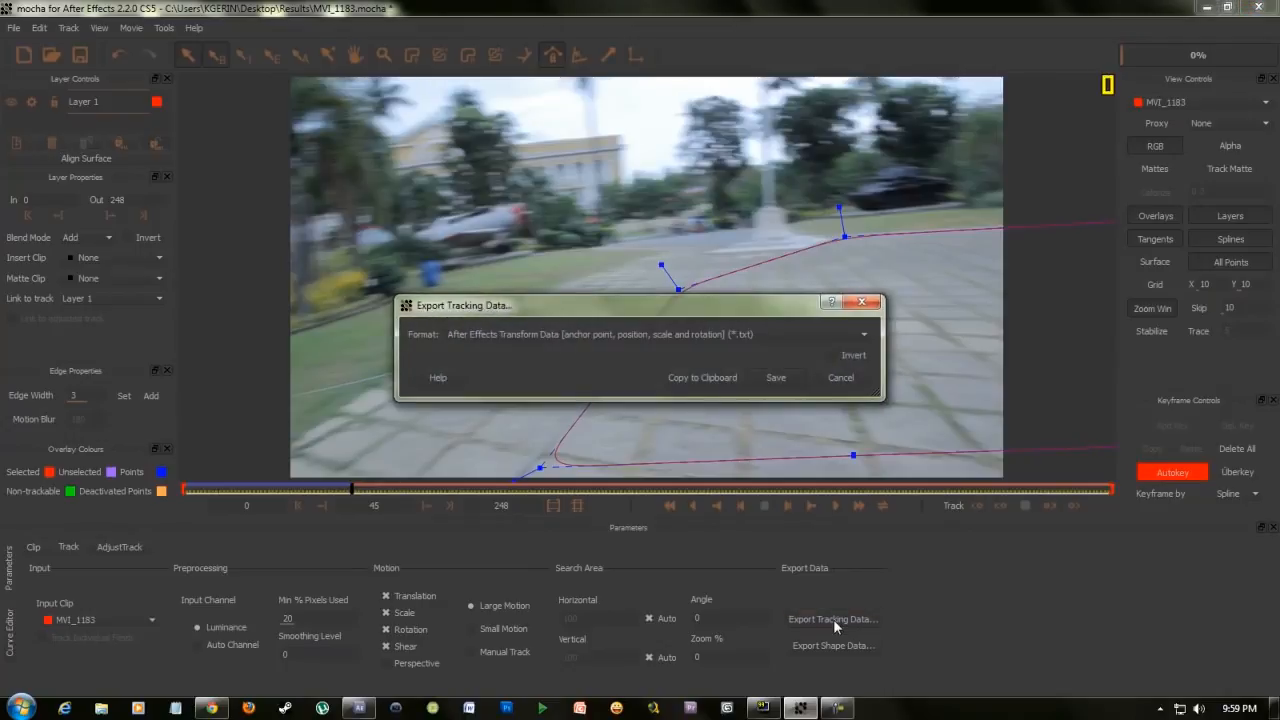
{"action": "left_click", "coordinate": [613, 333]}
{"action": "left_click", "coordinate": [613, 333]}
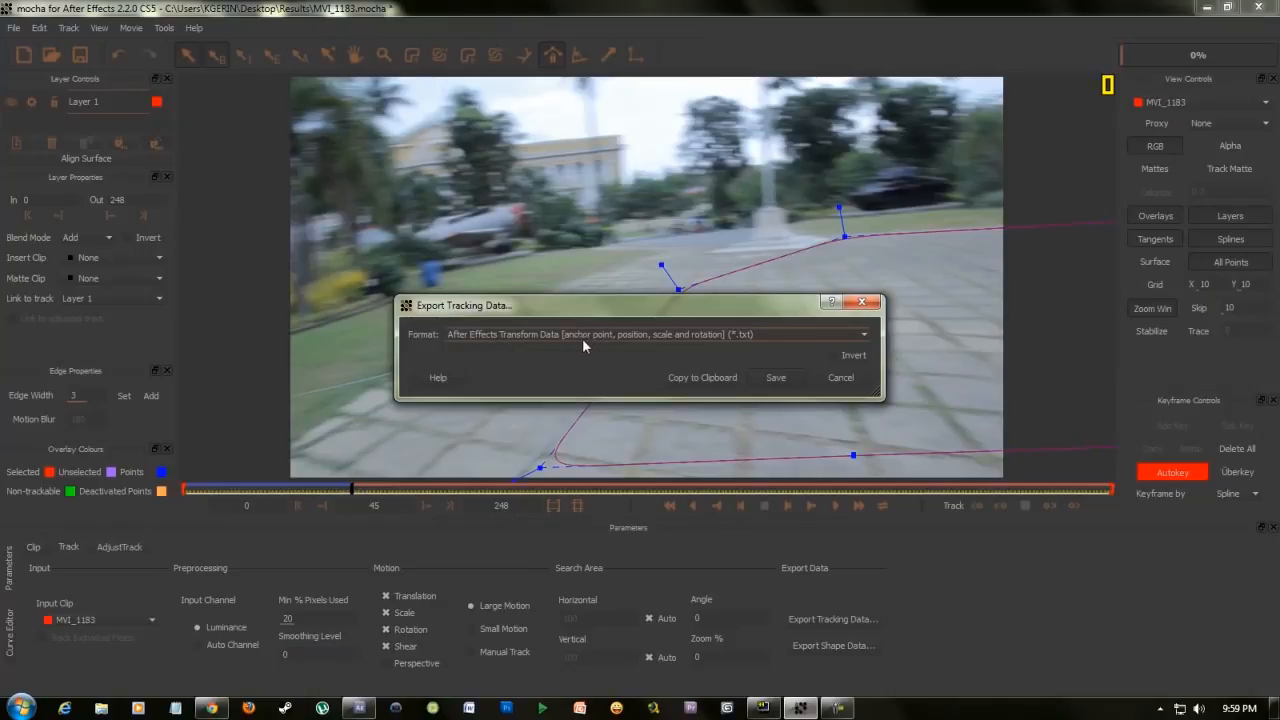
{"action": "left_click", "coordinate": [708, 333]}
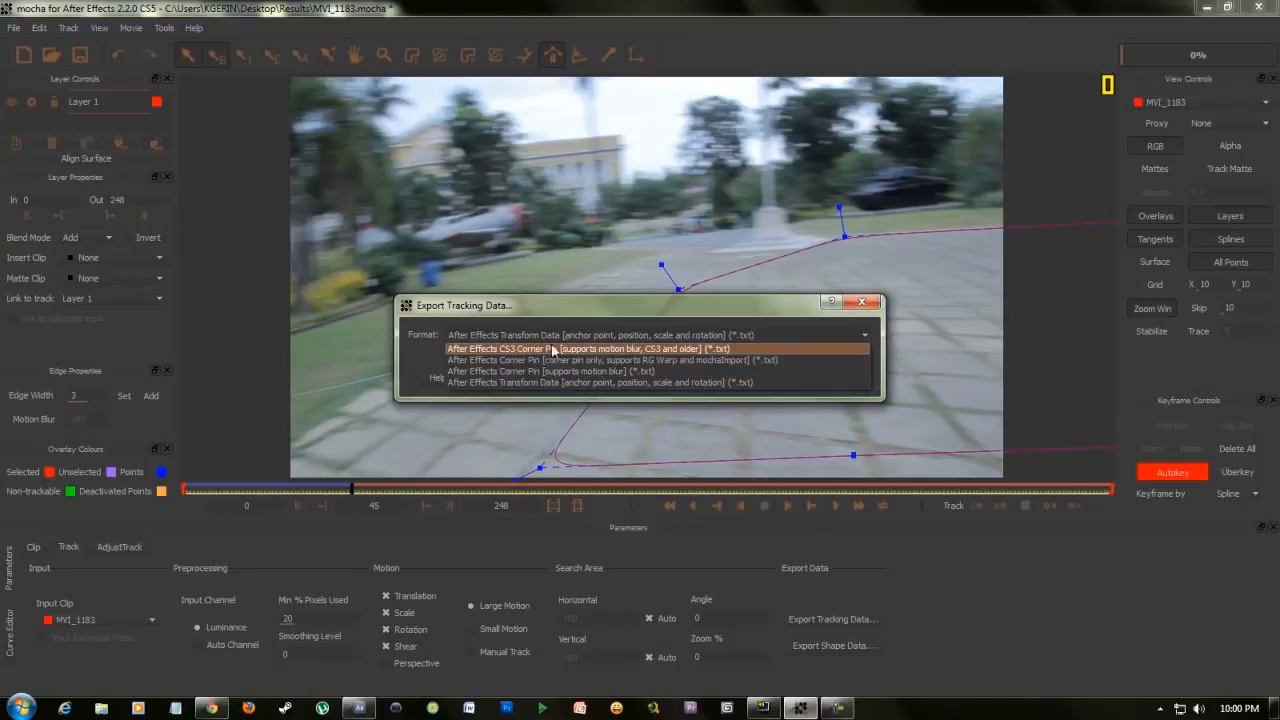
{"action": "left_click", "coordinate": [493, 382]}
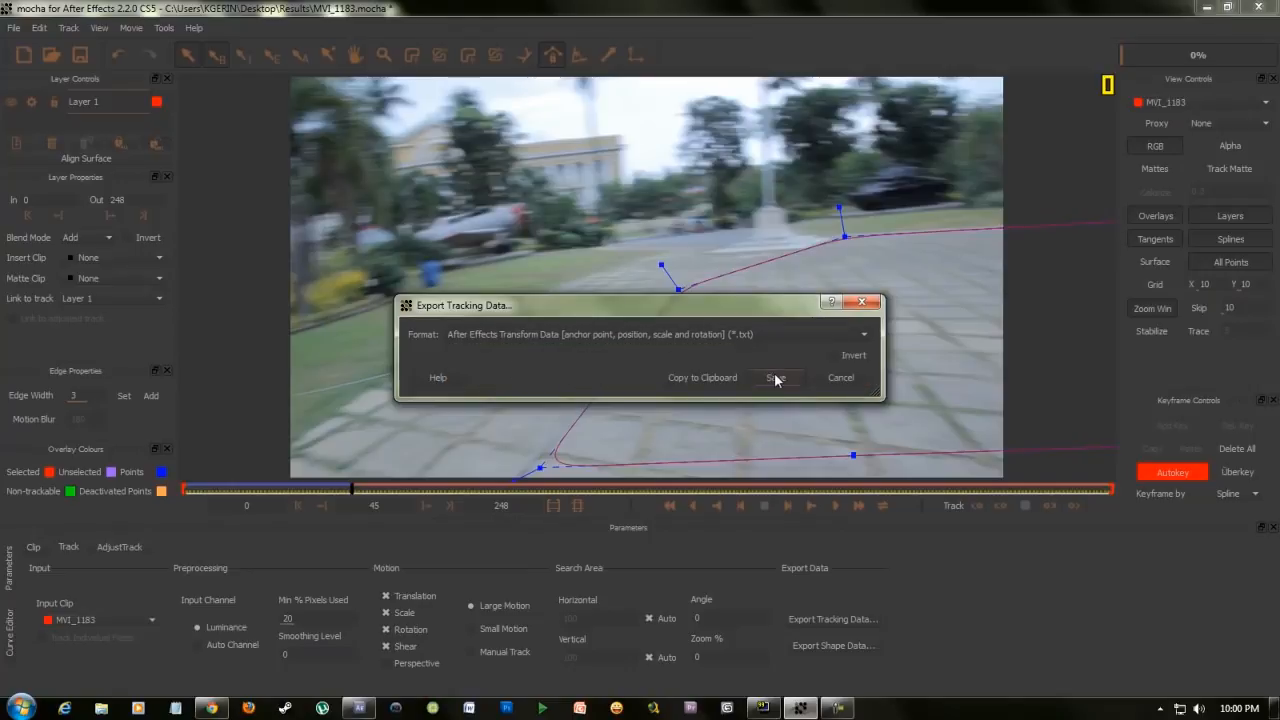
{"action": "left_click", "coordinate": [705, 377]}
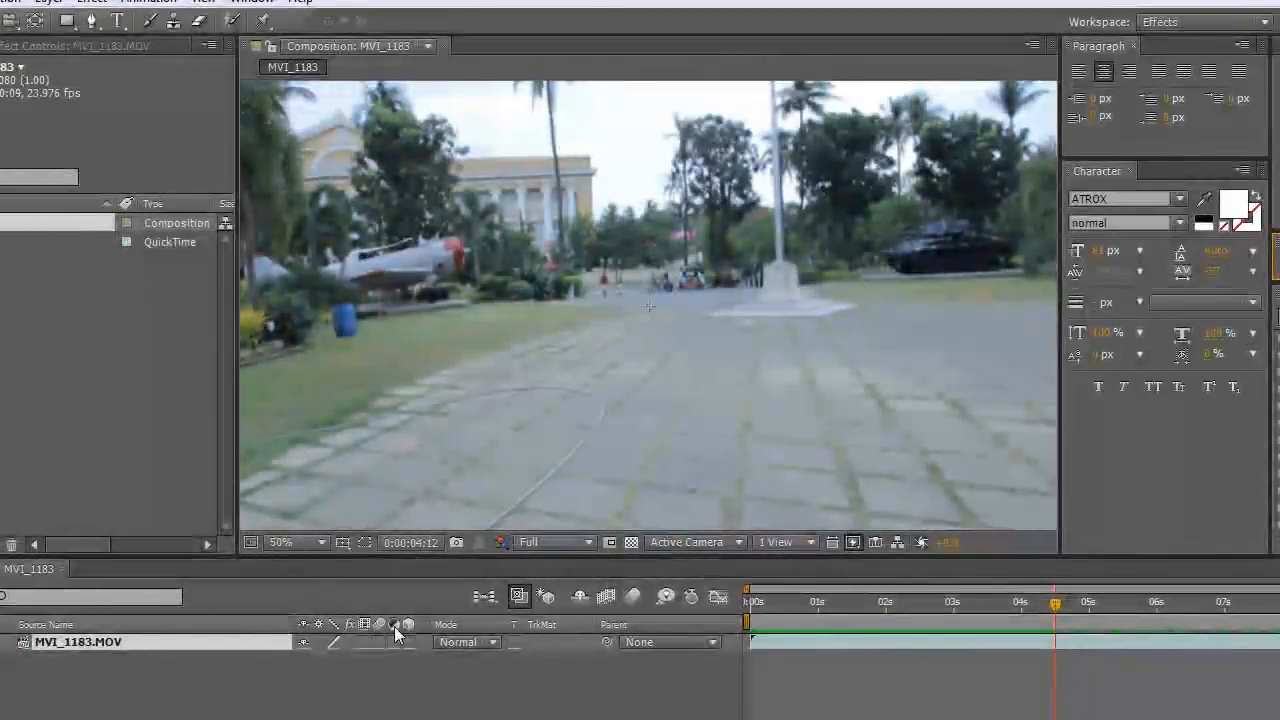
- Switch to After Effects and add a null object to the MVI_1183 composition
{"action": "left_click", "coordinate": [60, 2]}
{"action": "mouse_move", "coordinate": [68, 20]}
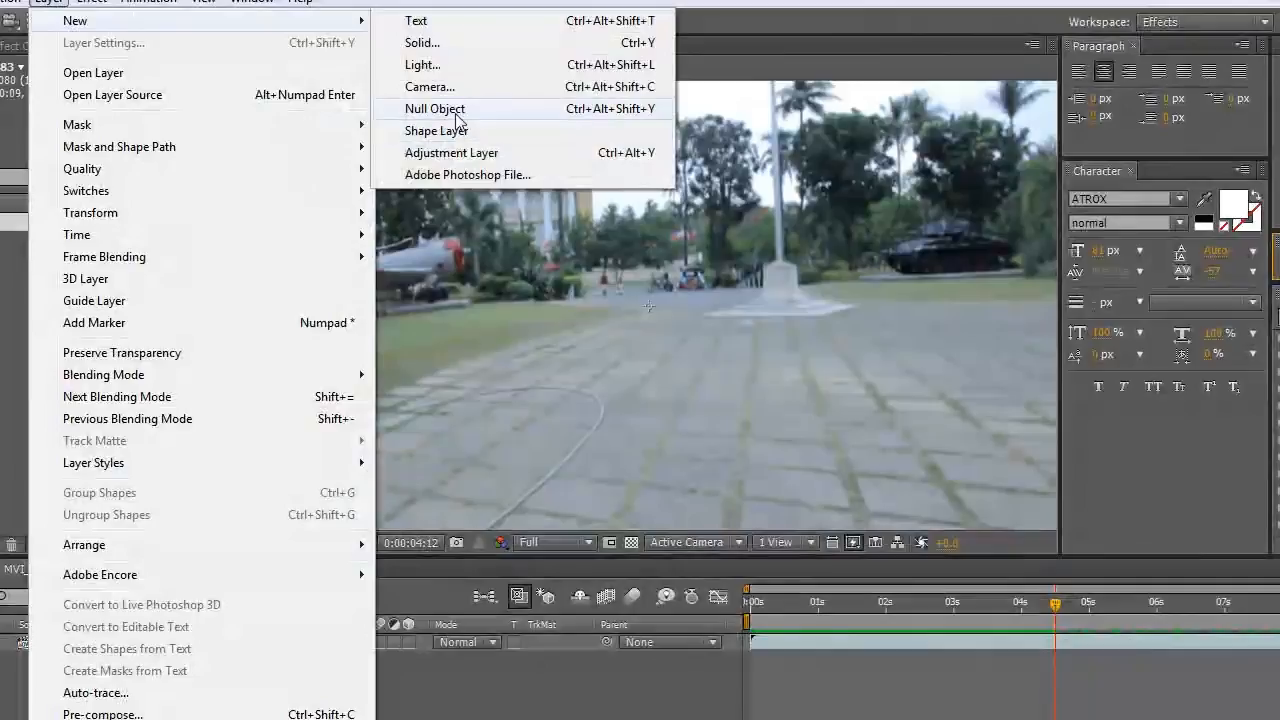
{"action": "left_click", "coordinate": [455, 112]}
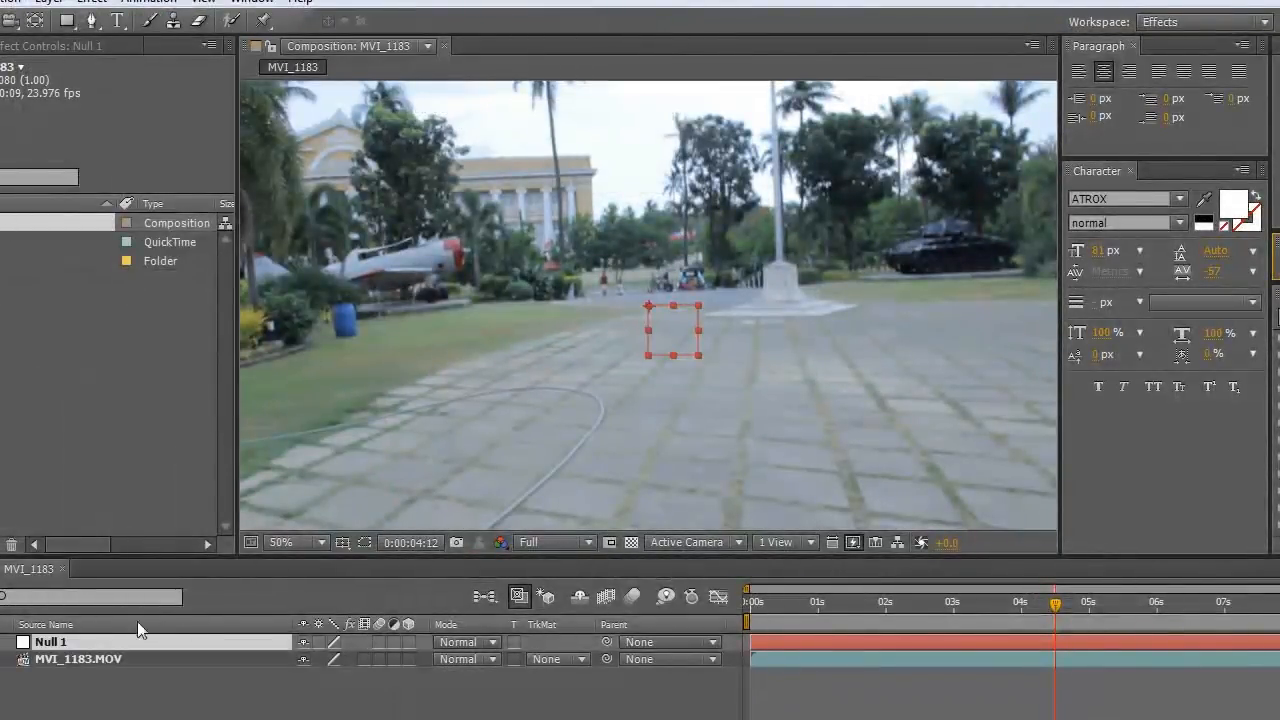
- Paste the copied tracking data onto the null layer and expand the layer's properties
{"action": "left_click", "coordinate": [64, 643]}
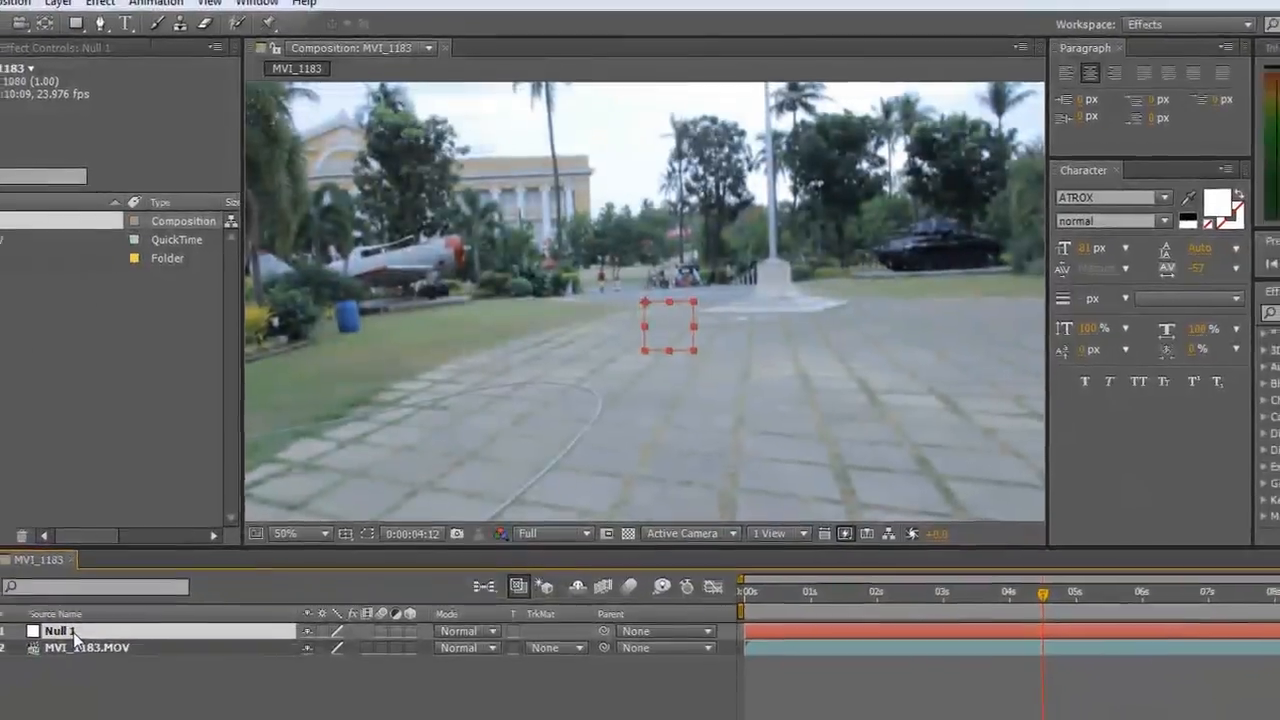
{"action": "left_click", "coordinate": [38, 25]}
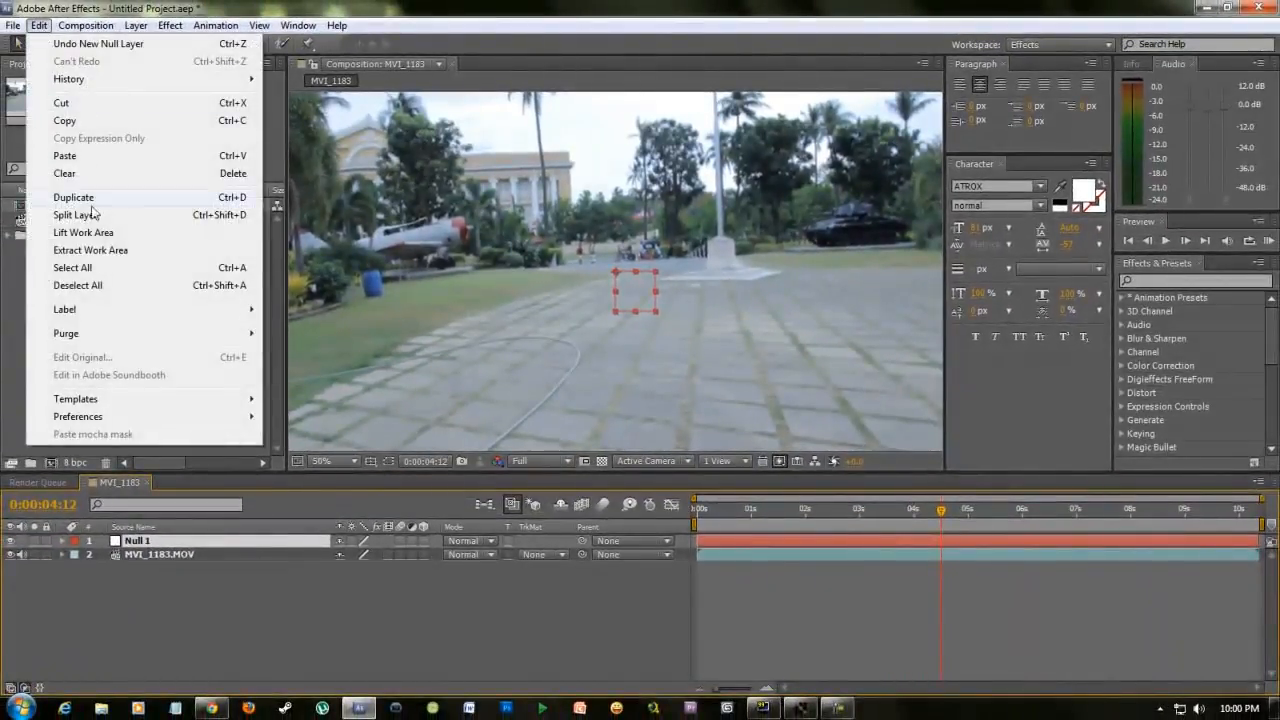
{"action": "left_click", "coordinate": [98, 157]}
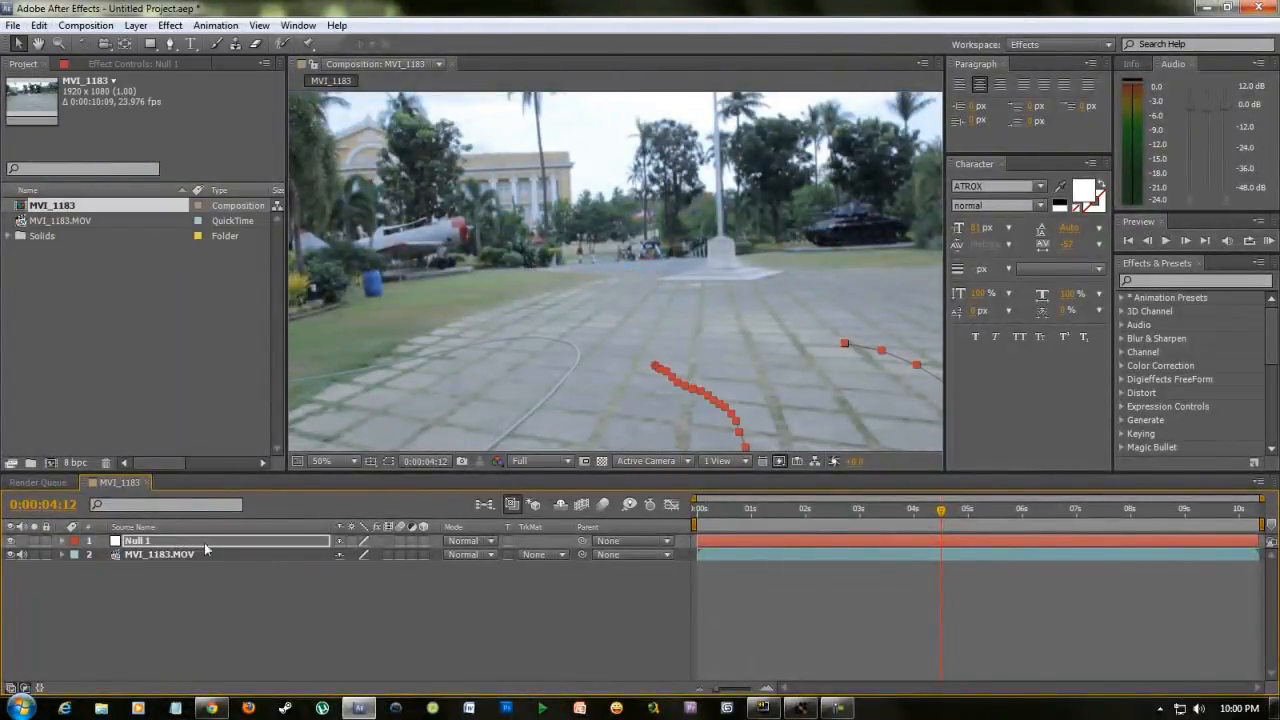
{"action": "left_click", "coordinate": [62, 543]}
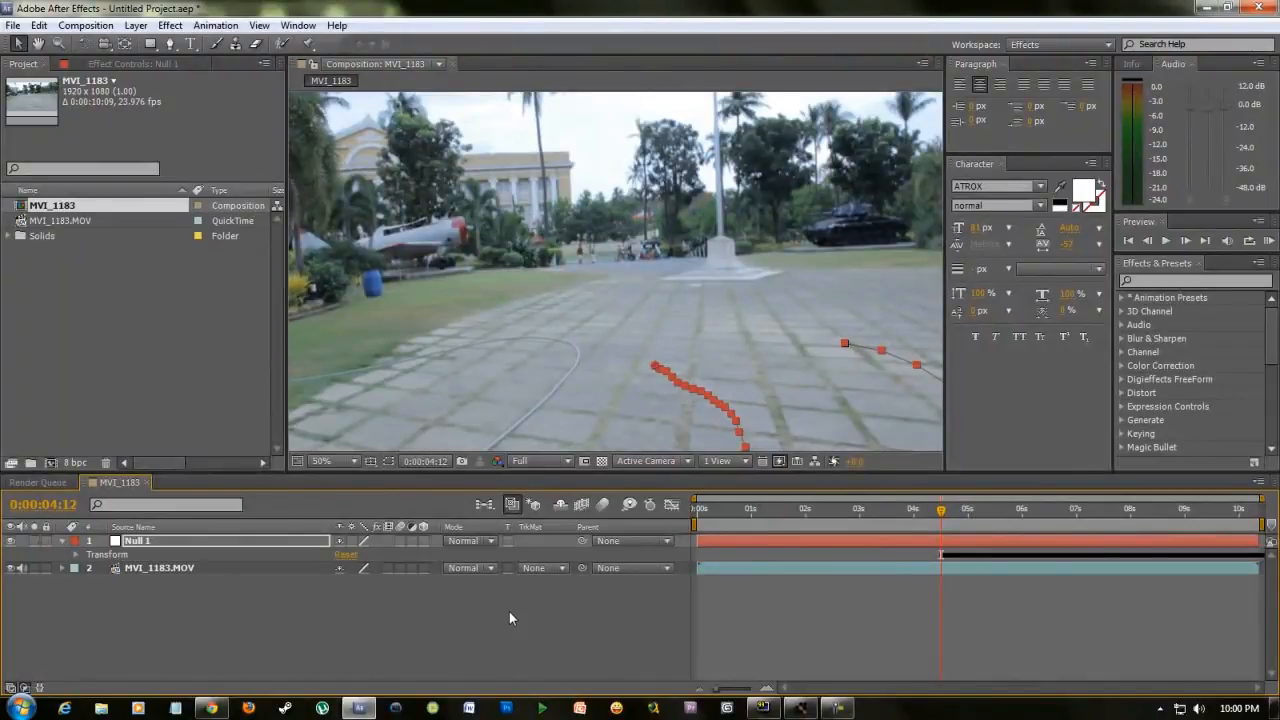
- Check the tracked ground layer in mocha and switch back to After Effects
{"action": "left_click", "coordinate": [801, 705]}
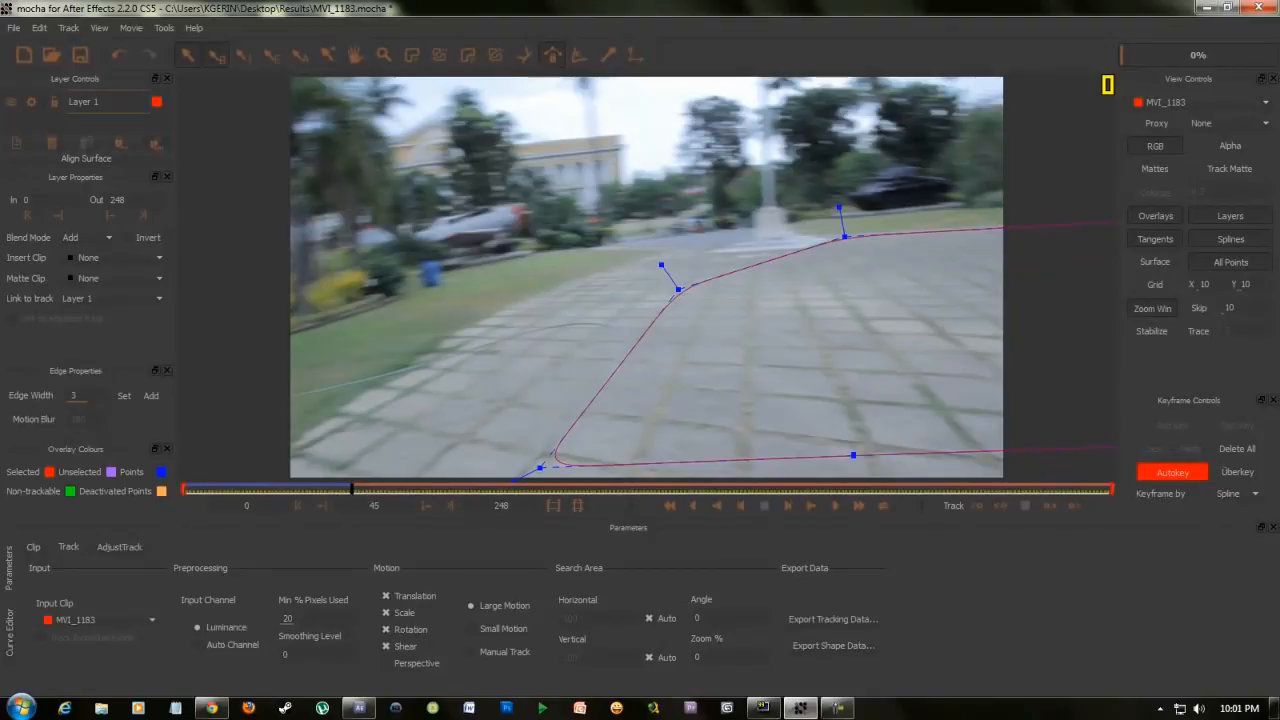
{"action": "left_click", "coordinate": [359, 708]}
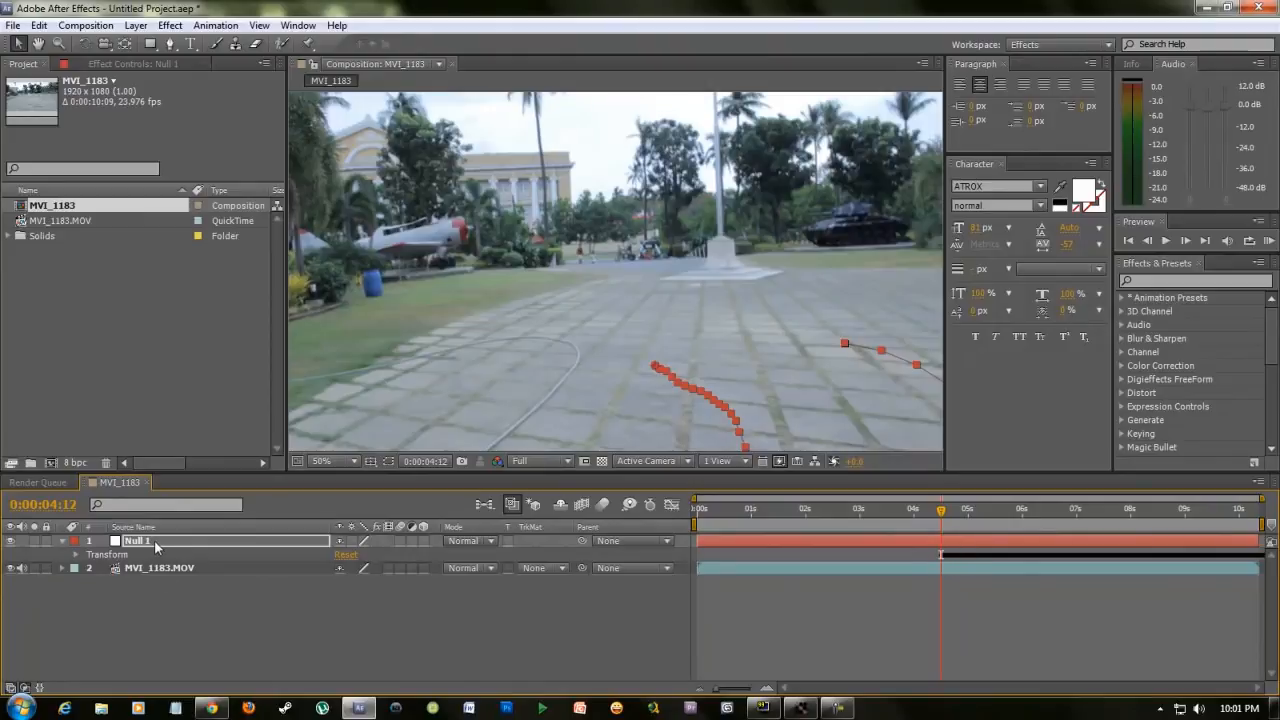
- Reveal the keyframed properties of the Null 1 layer and select all their keyframes
{"action": "key", "text": "Return"}
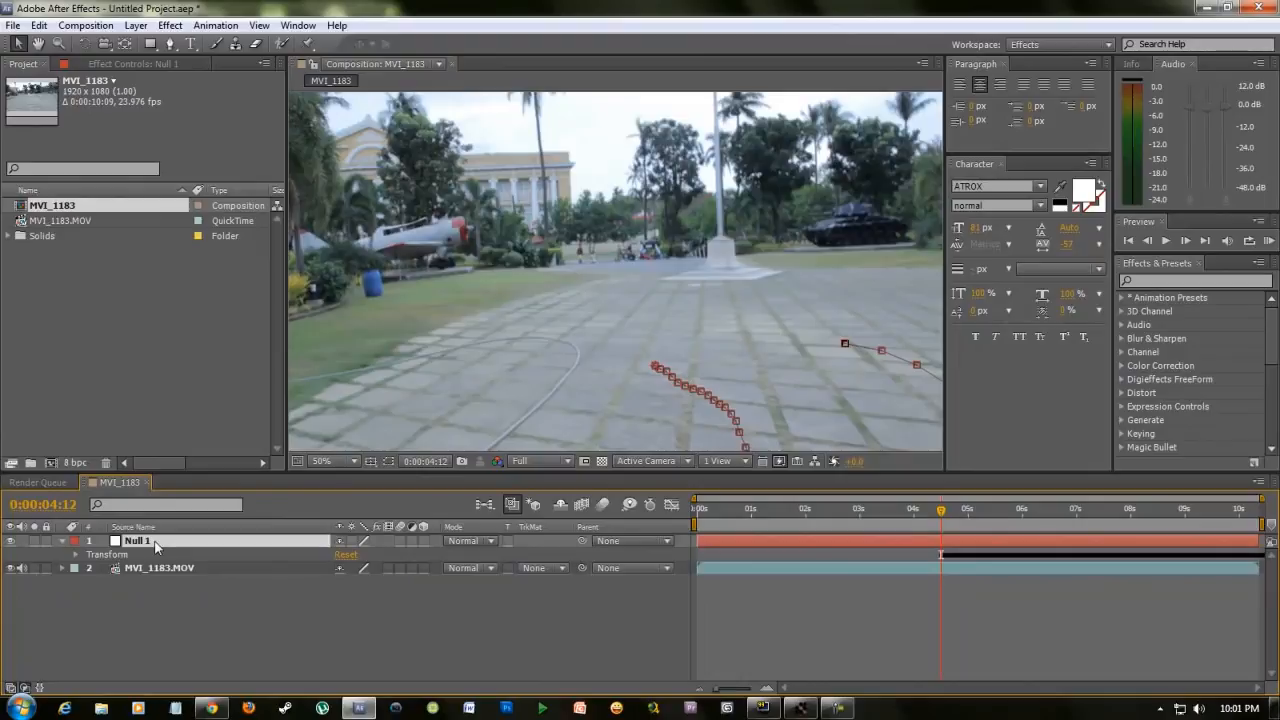
{"action": "key", "text": "u"}
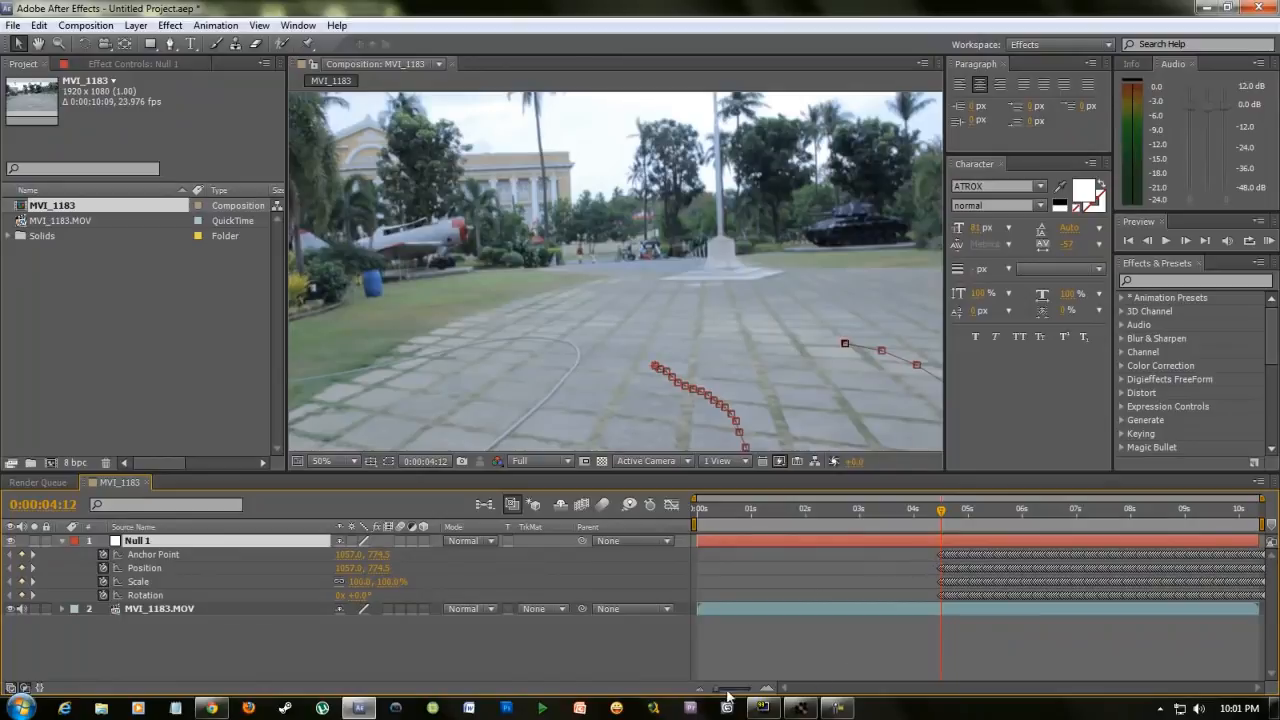
{"action": "mouse_move", "coordinate": [914, 543]}
{"action": "left_mouse_down"}
{"action": "mouse_move", "coordinate": [956, 571]}
{"action": "mouse_move", "coordinate": [899, 560]}
{"action": "left_mouse_up"}
{"action": "left_click", "coordinate": [158, 554]}
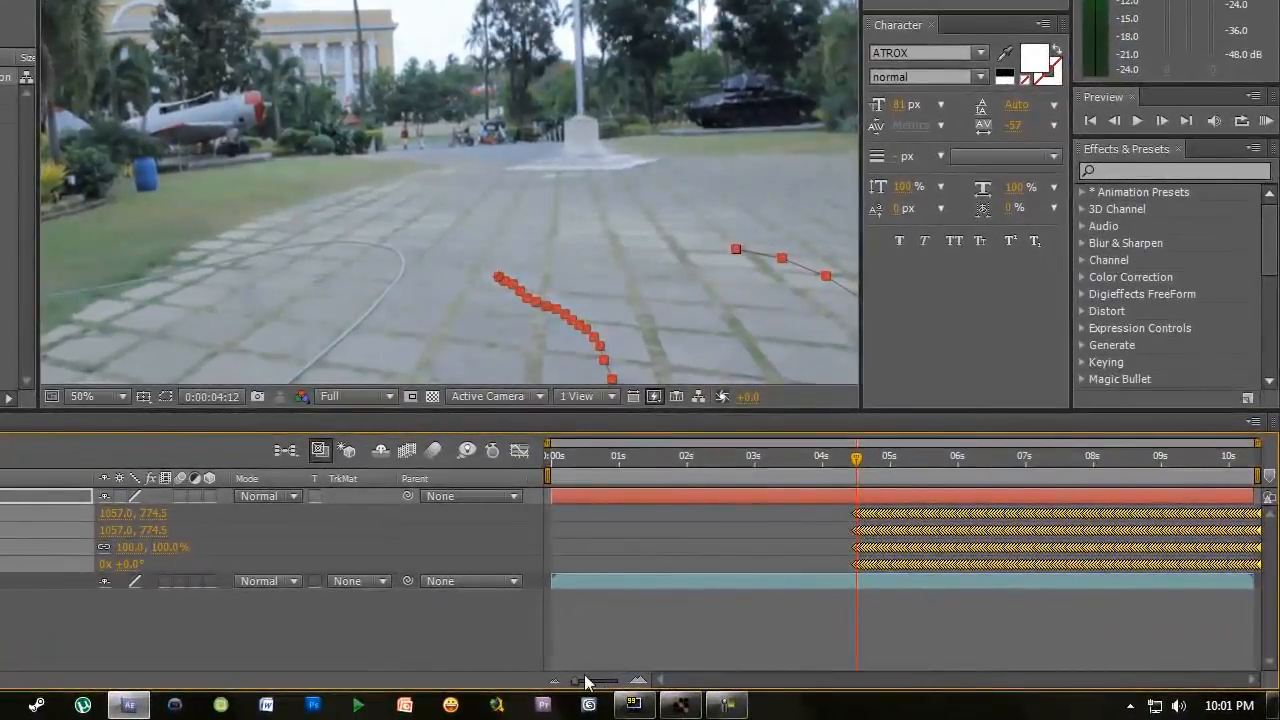
- Shift all of Null 1's tracking keyframes to start at 0:00:00:00 and deselect them
{"action": "left_click_drag", "start_coordinate": [586, 681], "coordinate": [612, 681]}
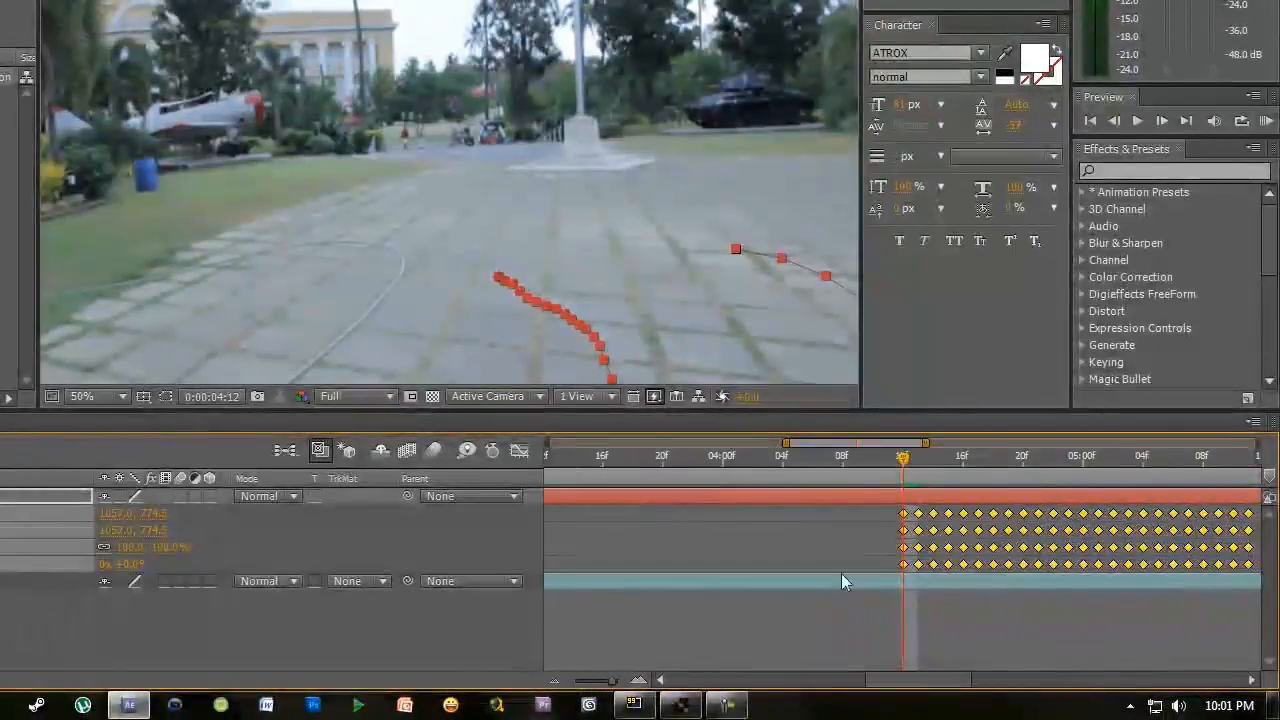
{"action": "left_click_drag", "start_coordinate": [885, 517], "coordinate": [426, 532]}
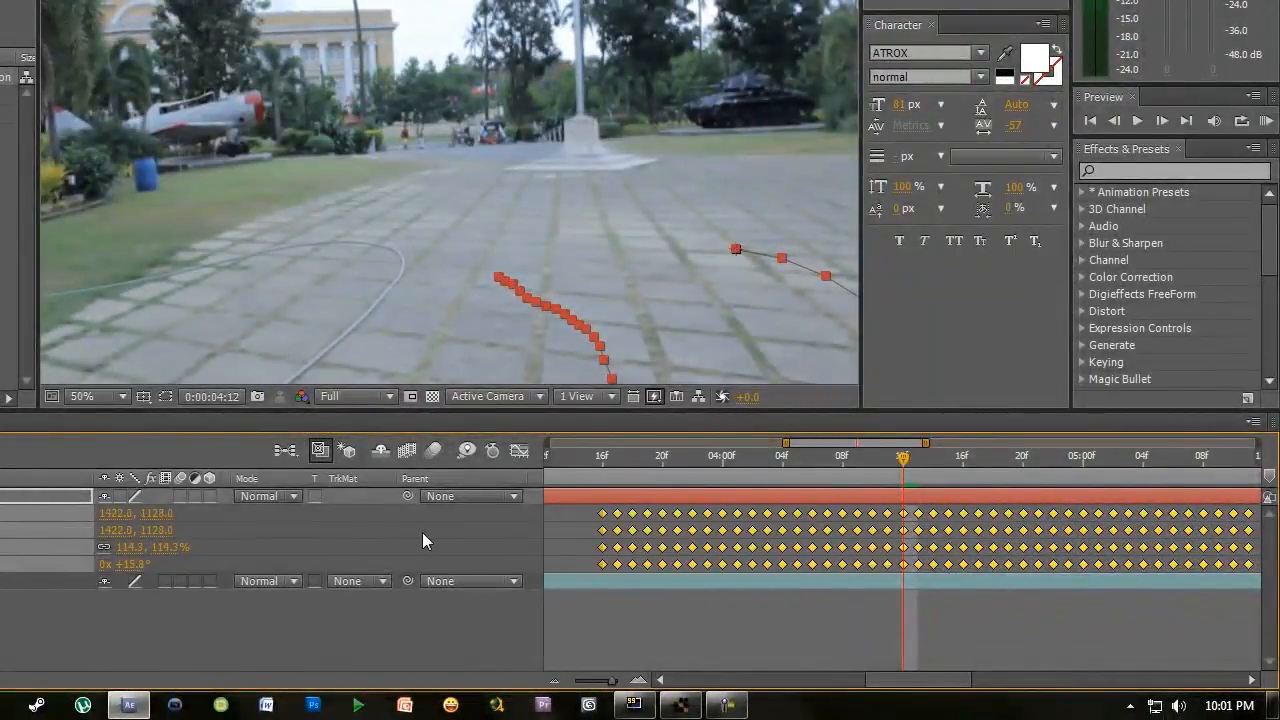
{"action": "left_click_drag", "start_coordinate": [554, 524], "coordinate": [554, 513]}
{"action": "left_click_drag", "start_coordinate": [606, 684], "coordinate": [548, 686]}
{"action": "left_click", "coordinate": [553, 460]}
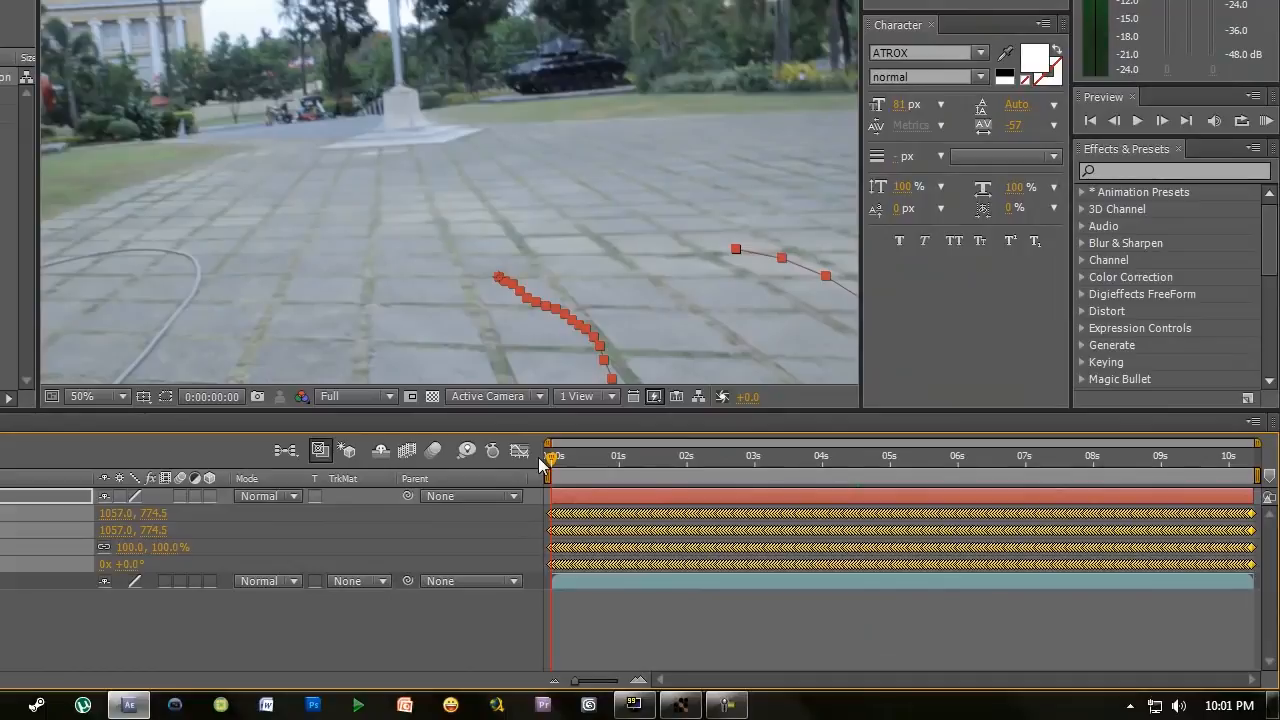
{"action": "key", "text": "F2"}
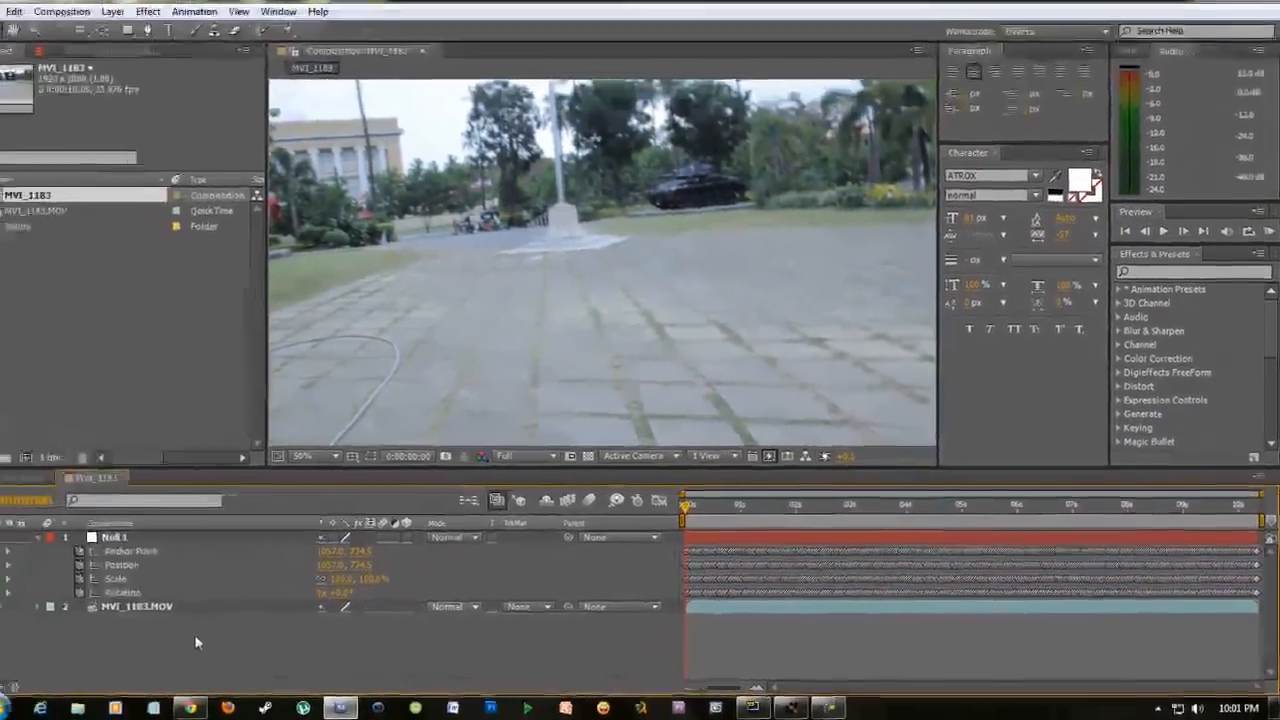
- Remove the Anchor Point animation from Null 1 and set its anchor point to 0, 0
{"action": "key", "text": "comma"}
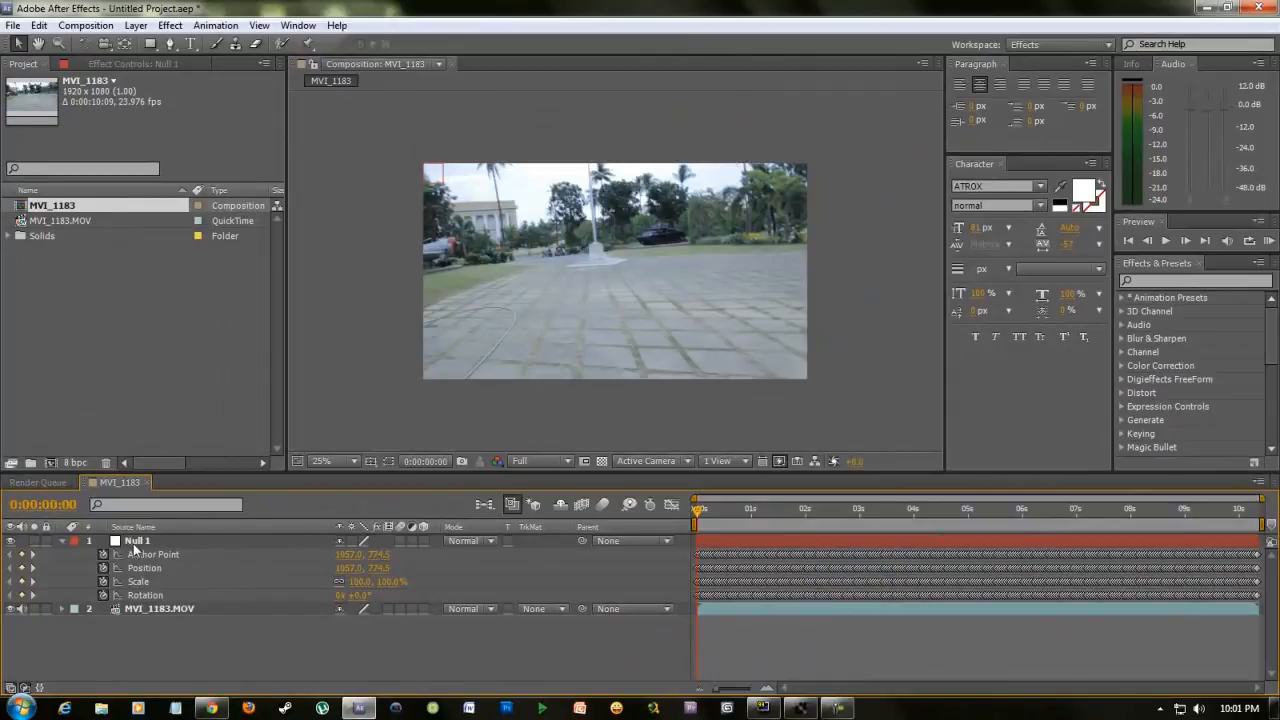
{"action": "left_click", "coordinate": [133, 543]}
{"action": "key", "text": "period"}
{"action": "key", "text": "comma"}
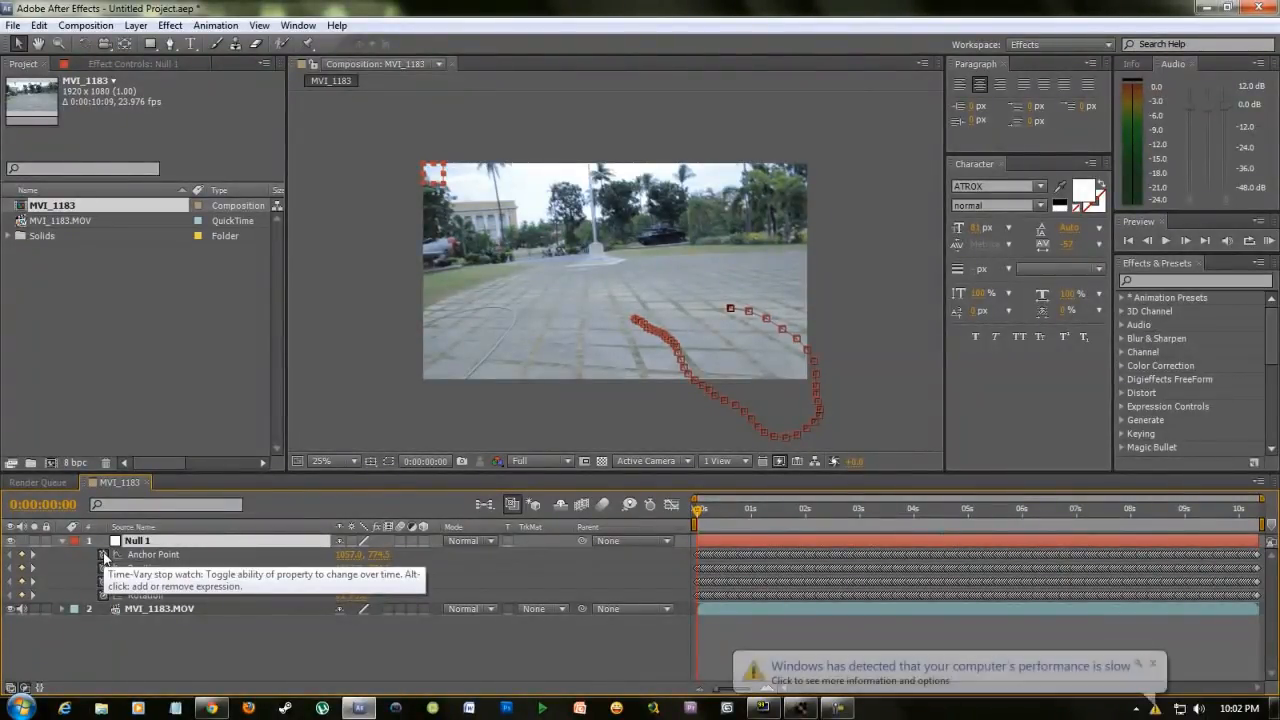
{"action": "left_click", "coordinate": [104, 555]}
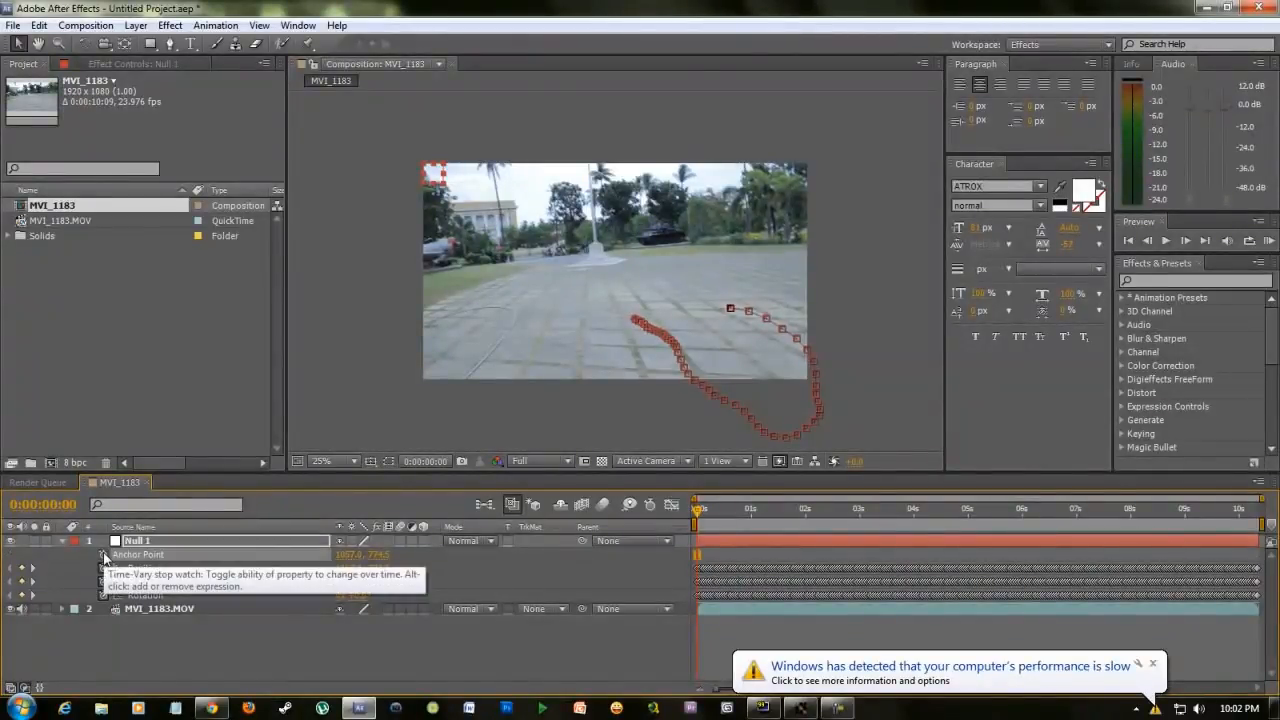
{"action": "left_click", "coordinate": [348, 554]}
{"action": "type", "text": "0"}
{"action": "key", "text": "Return"}
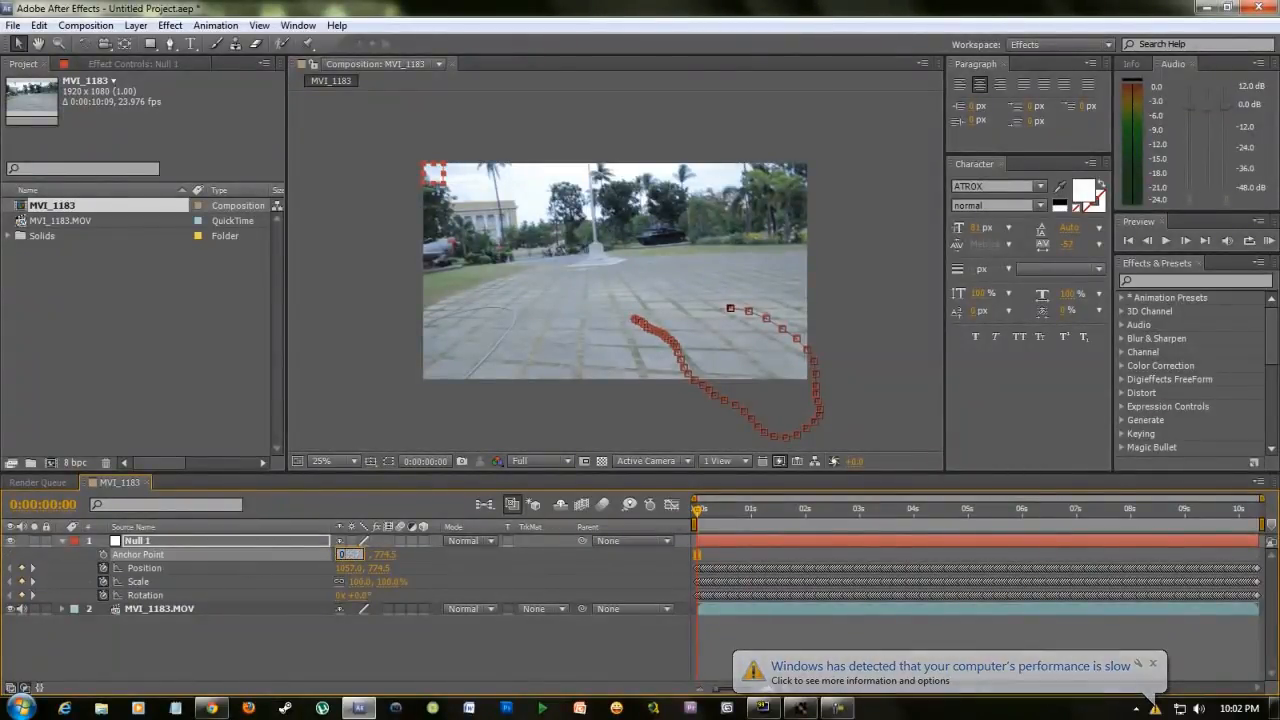
{"action": "left_click", "coordinate": [364, 555]}
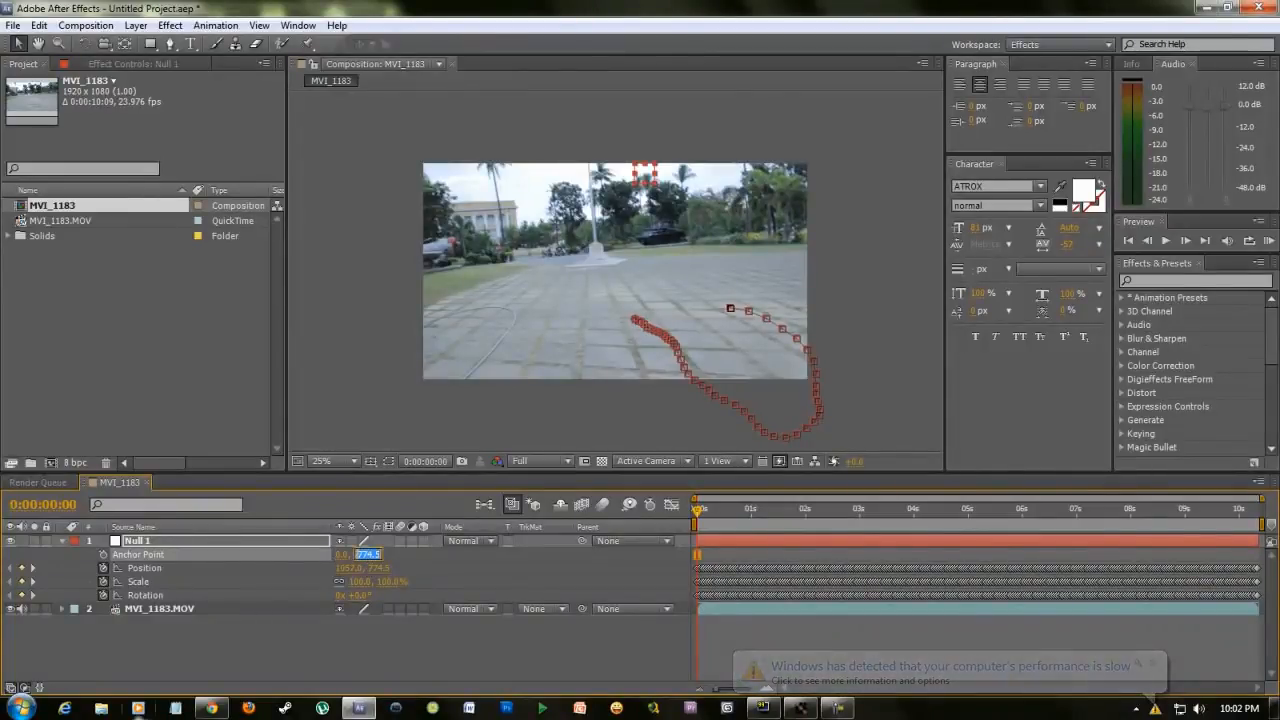
{"action": "type", "text": "0"}
{"action": "key", "text": "Return"}
{"action": "mouse_move", "coordinate": [211, 708]}
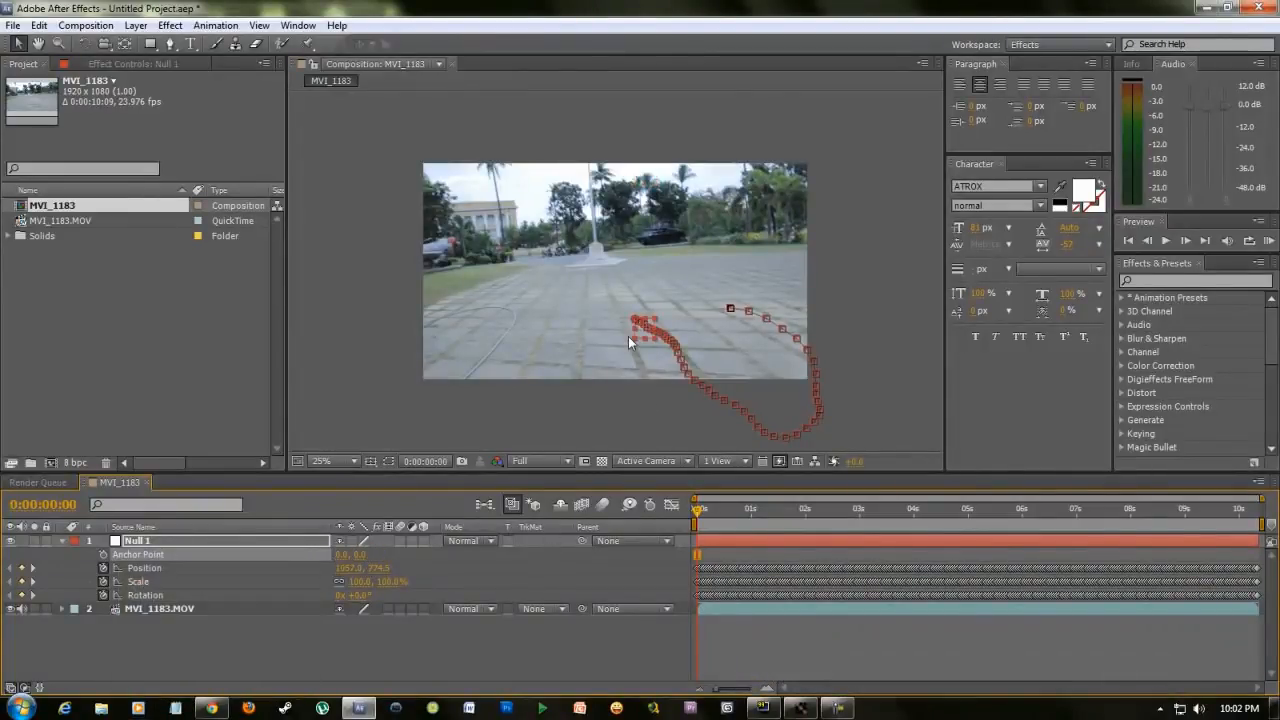
- Play the composition from the beginning twice to check how Null 1 follows the ground
{"action": "left_click", "coordinate": [1166, 241]}
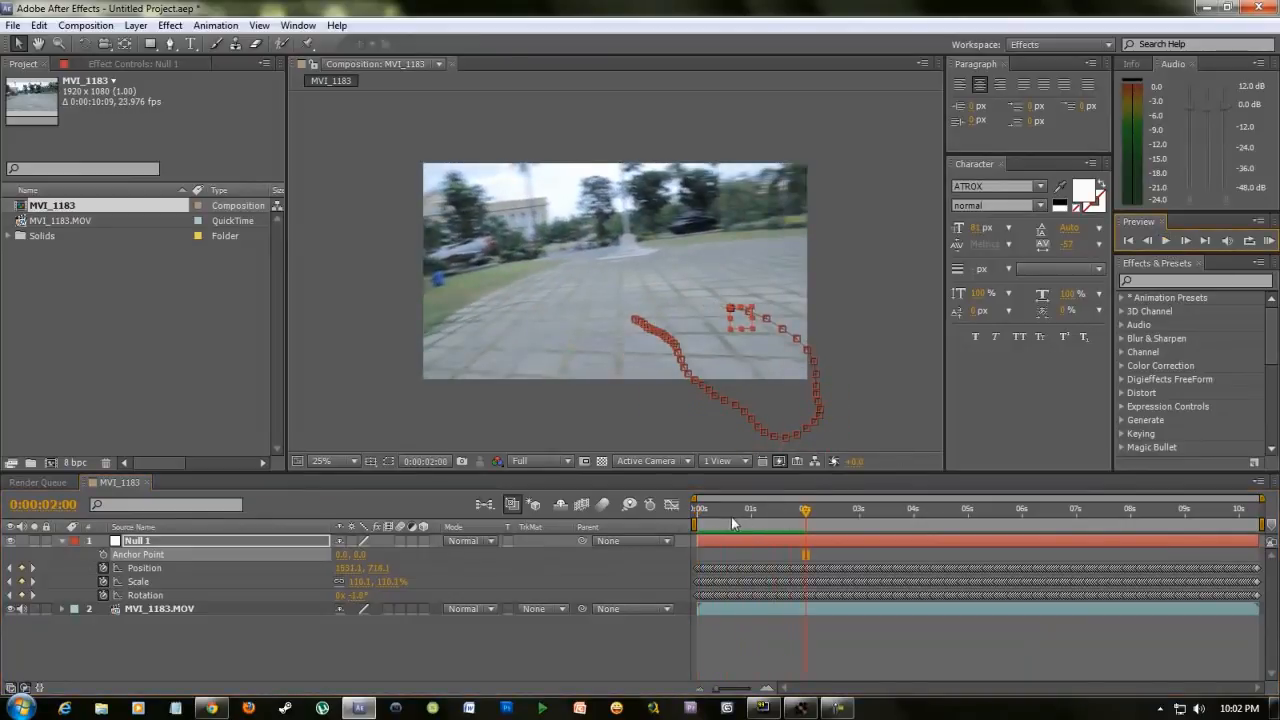
{"action": "left_click_drag", "start_coordinate": [712, 510], "coordinate": [692, 514]}
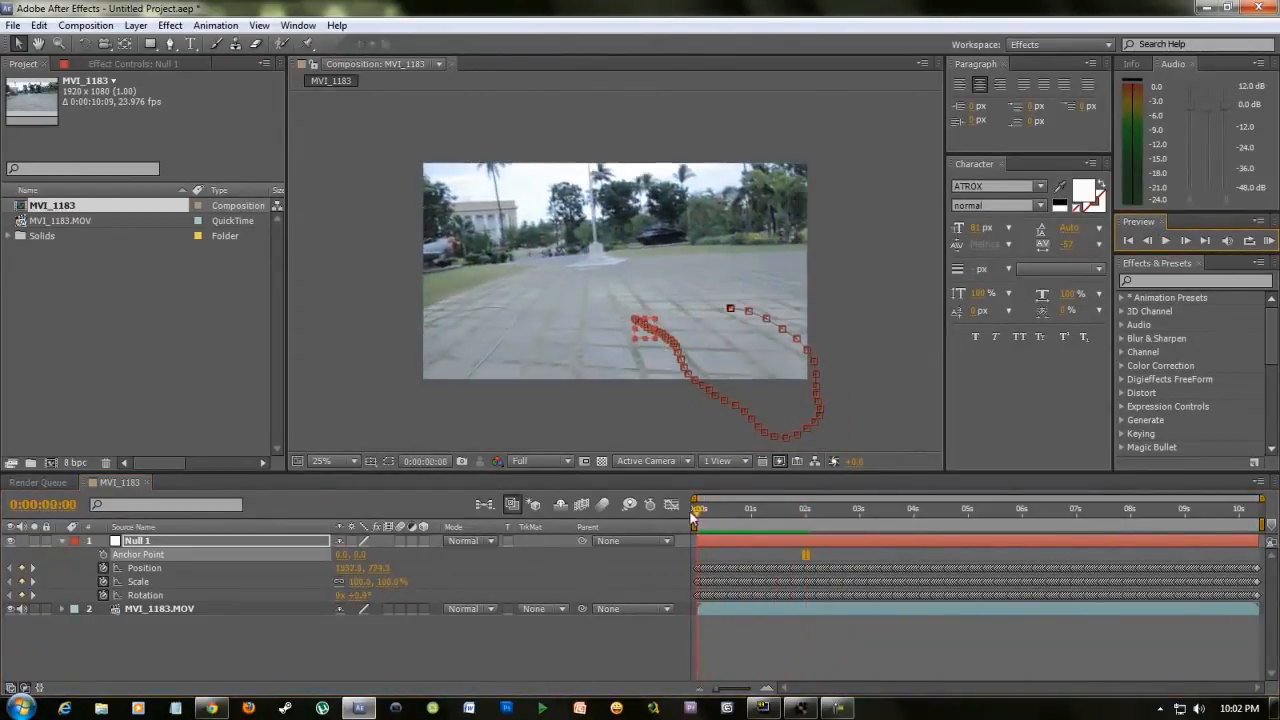
{"action": "left_click", "coordinate": [1165, 242]}
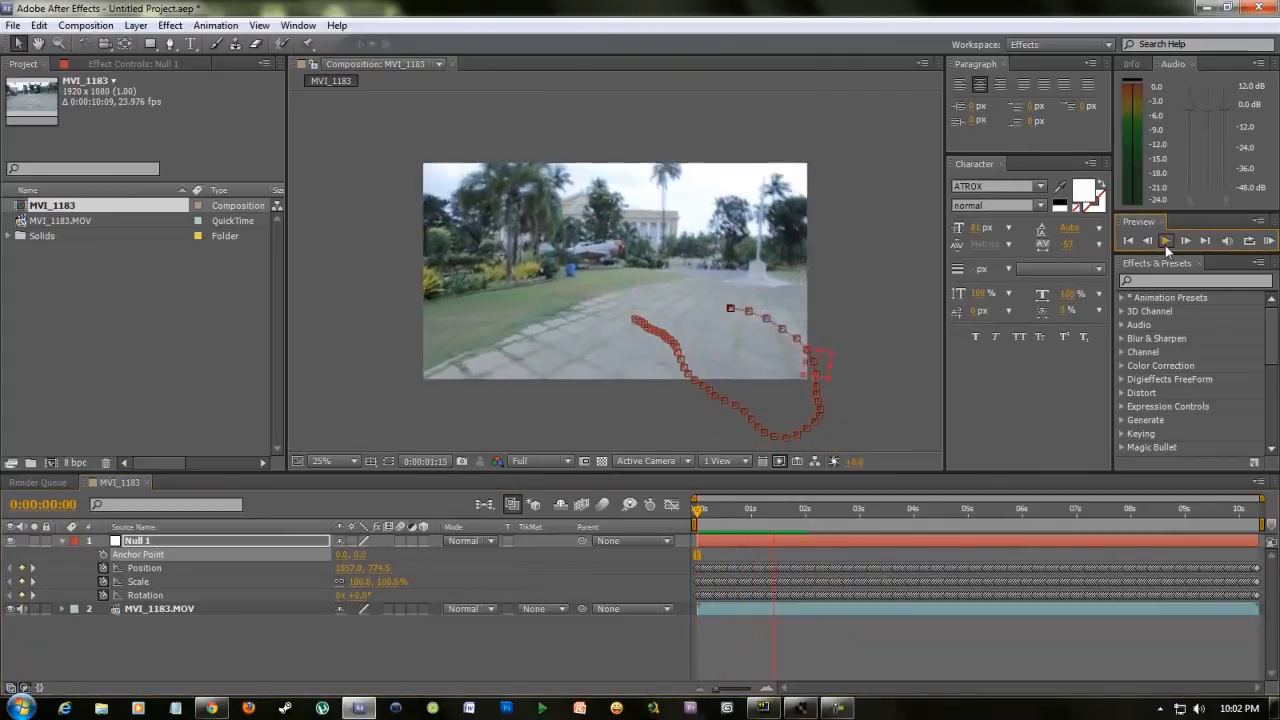
{"action": "left_click", "coordinate": [1165, 245]}
{"action": "left_click_drag", "start_coordinate": [742, 515], "coordinate": [670, 513]}
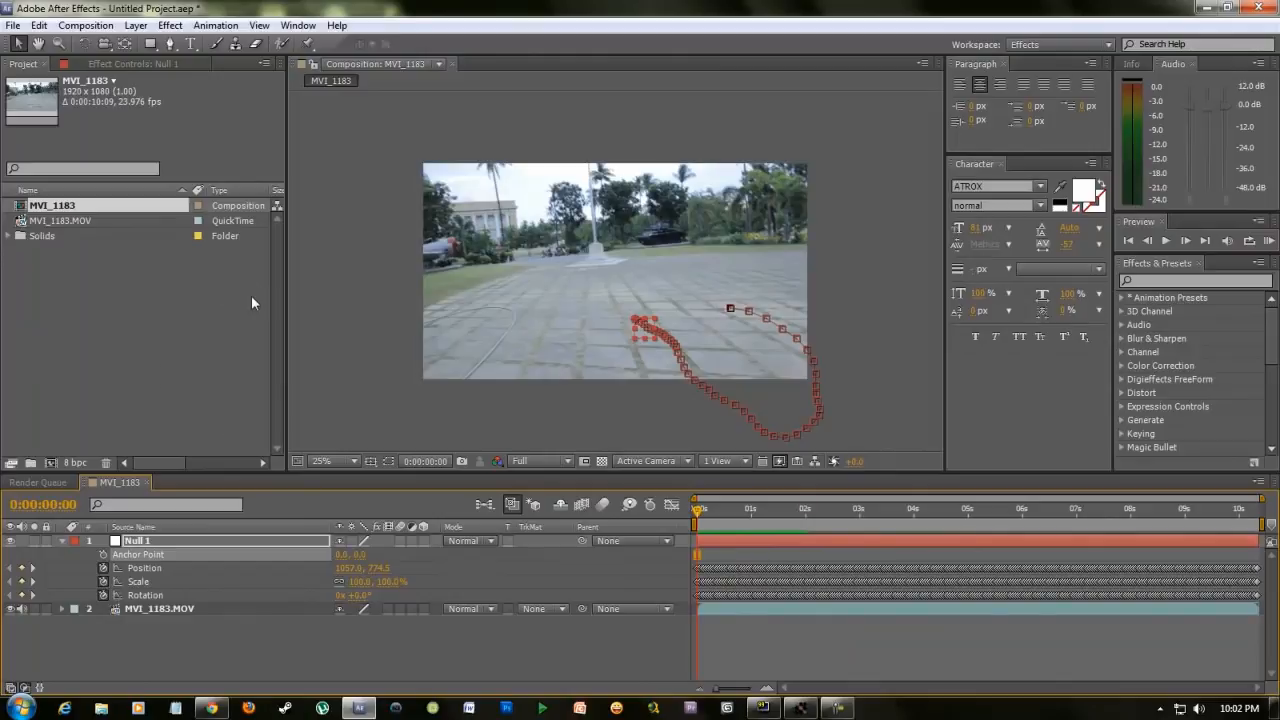
- Open the Action Essentials folder in Downloads and look through the 09. Fire clips
{"action": "left_click", "coordinate": [22, 708]}
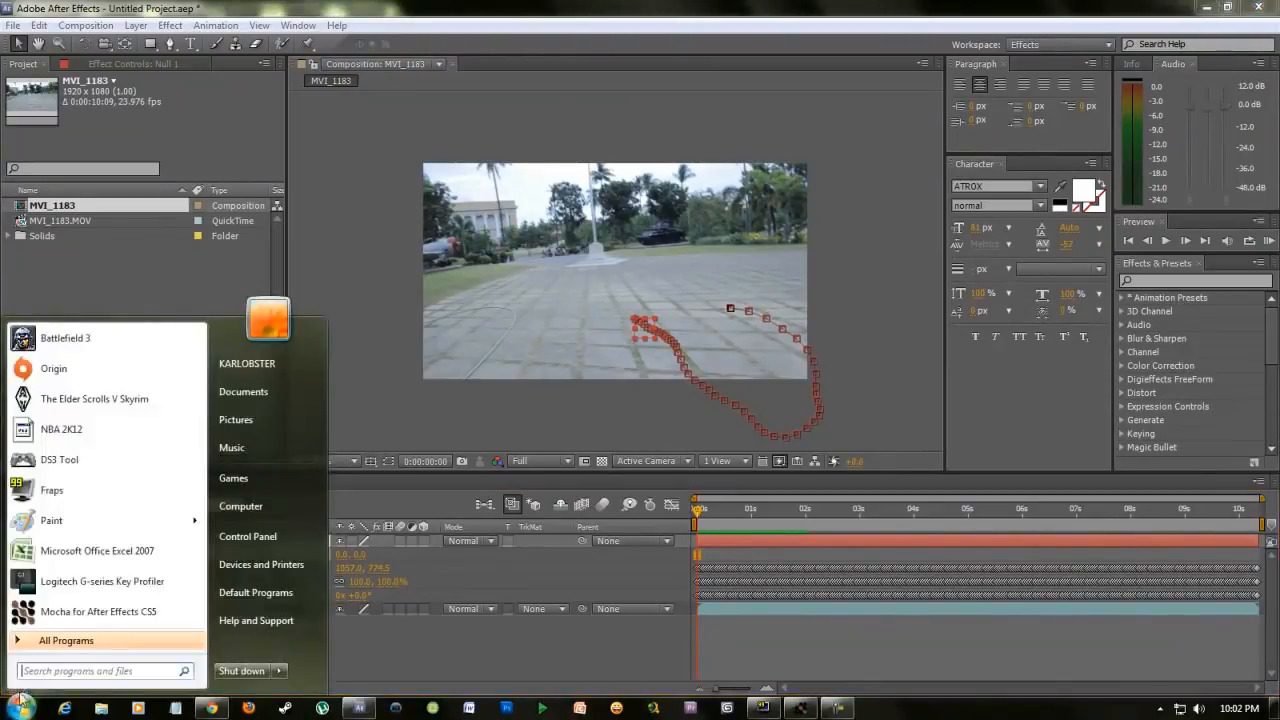
{"action": "left_click", "coordinate": [262, 369]}
{"action": "double_click", "coordinate": [571, 229]}
{"action": "double_click", "coordinate": [292, 262]}
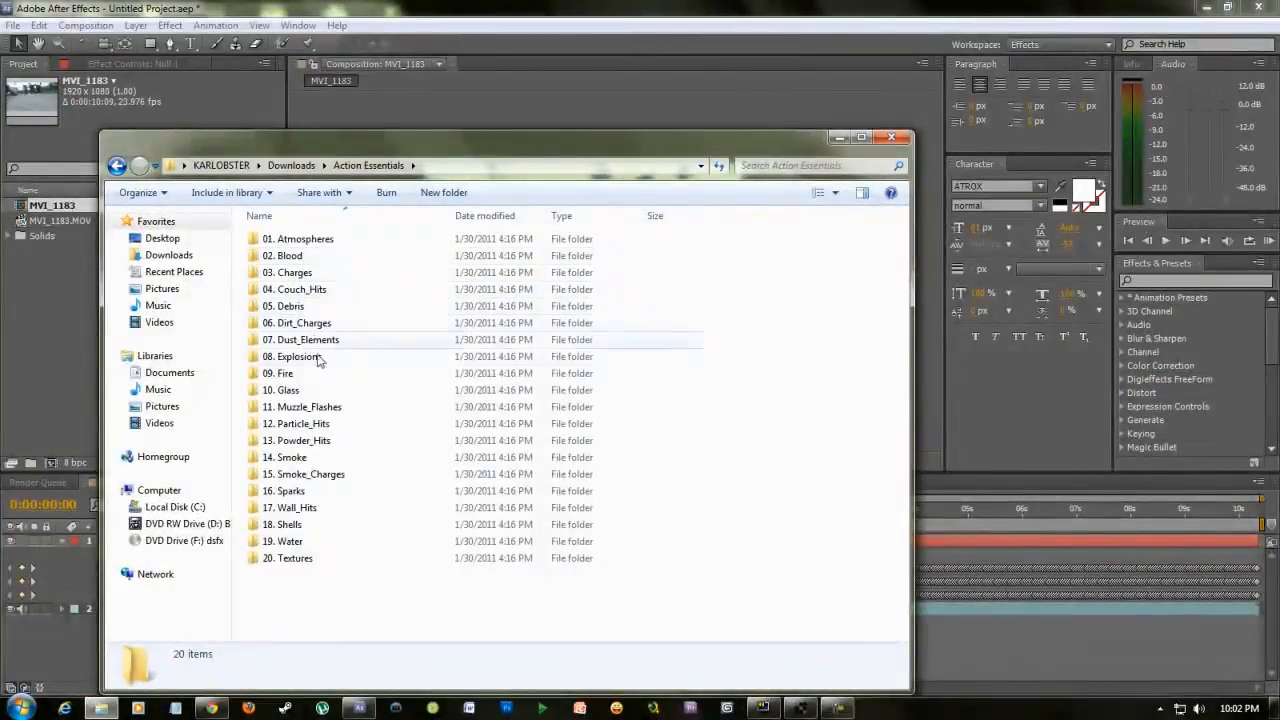
{"action": "double_click", "coordinate": [285, 373]}
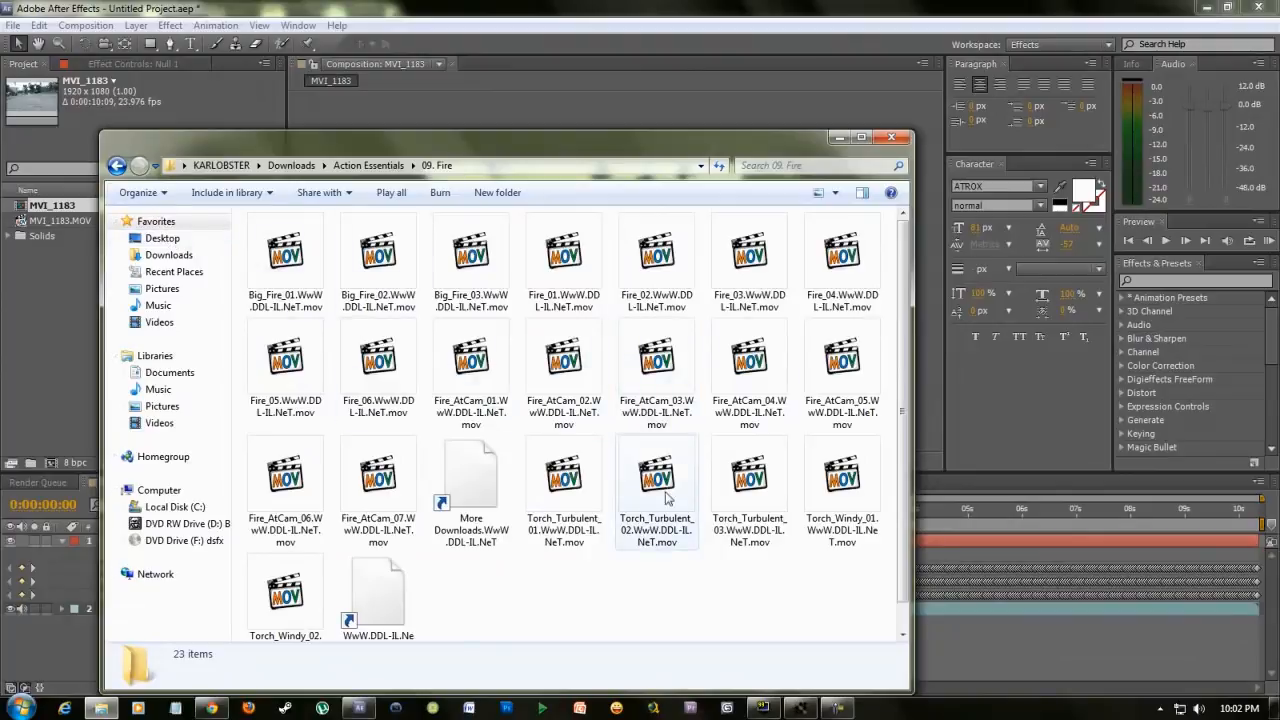
{"action": "left_click", "coordinate": [117, 165]}
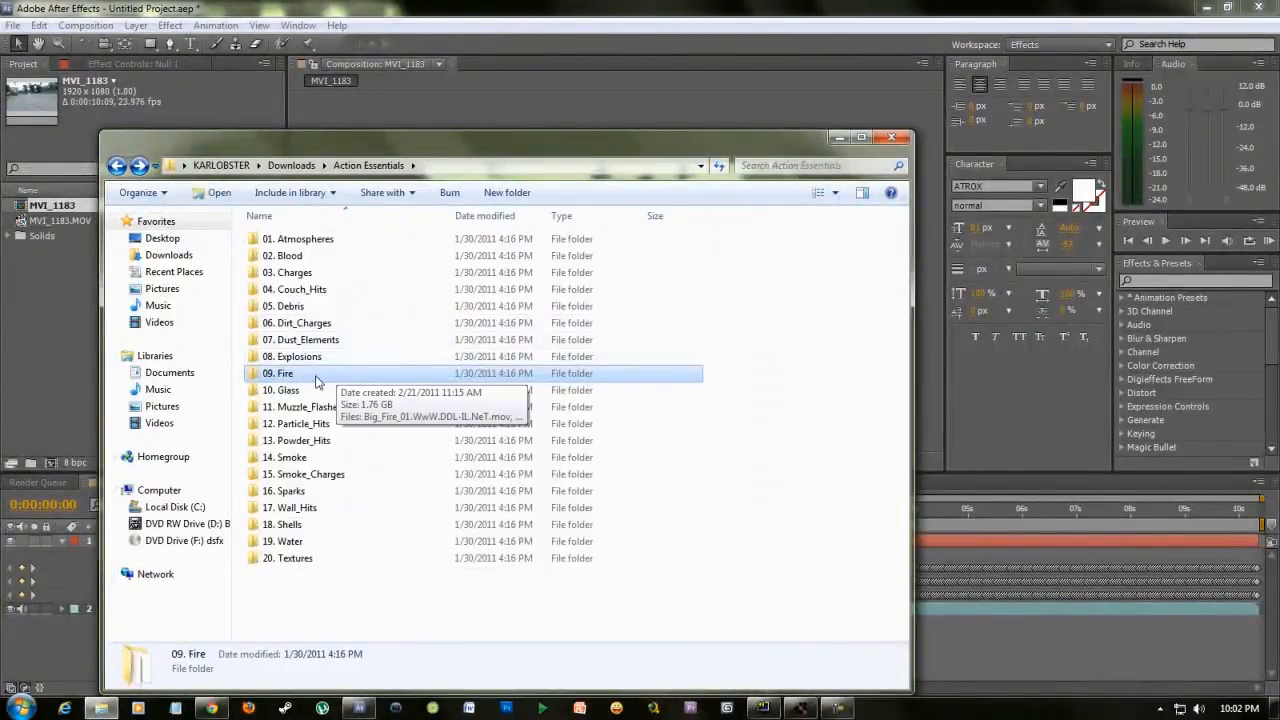
{"action": "double_click", "coordinate": [290, 356]}
{"action": "left_click", "coordinate": [285, 260]}
{"action": "left_click", "coordinate": [378, 262]}
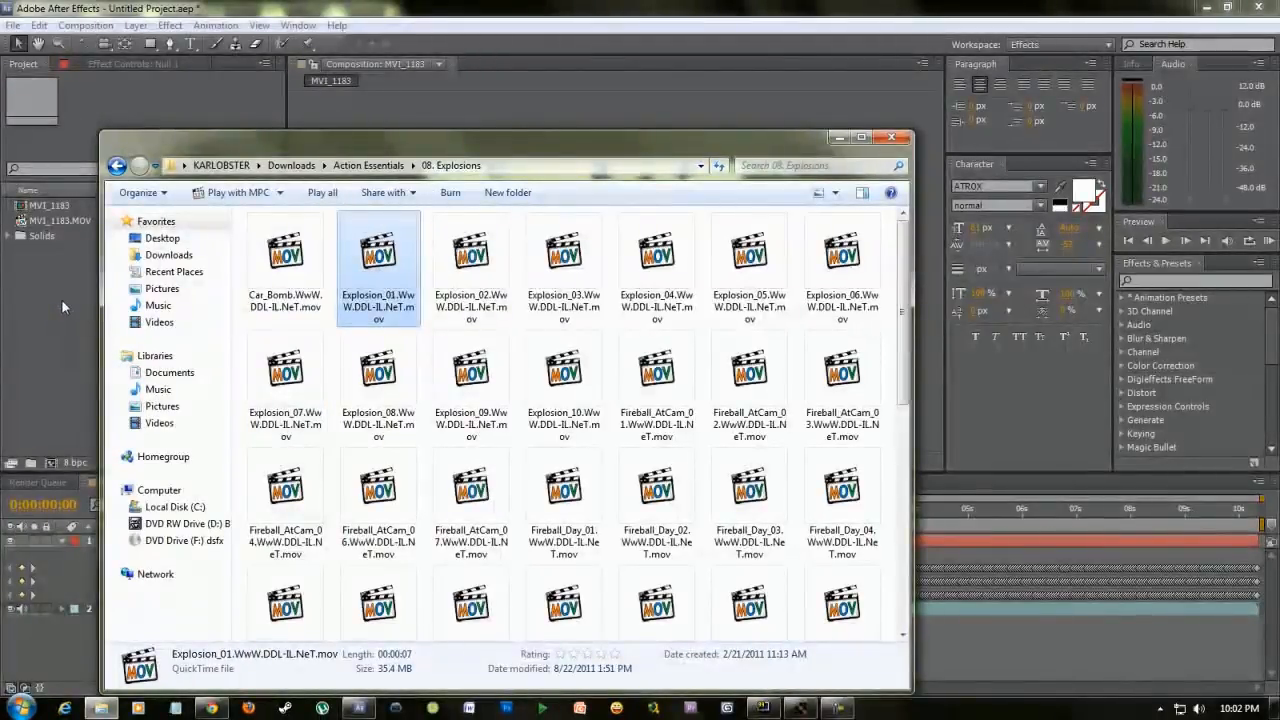
{"action": "left_click_drag", "start_coordinate": [62, 306], "coordinate": [62, 306]}
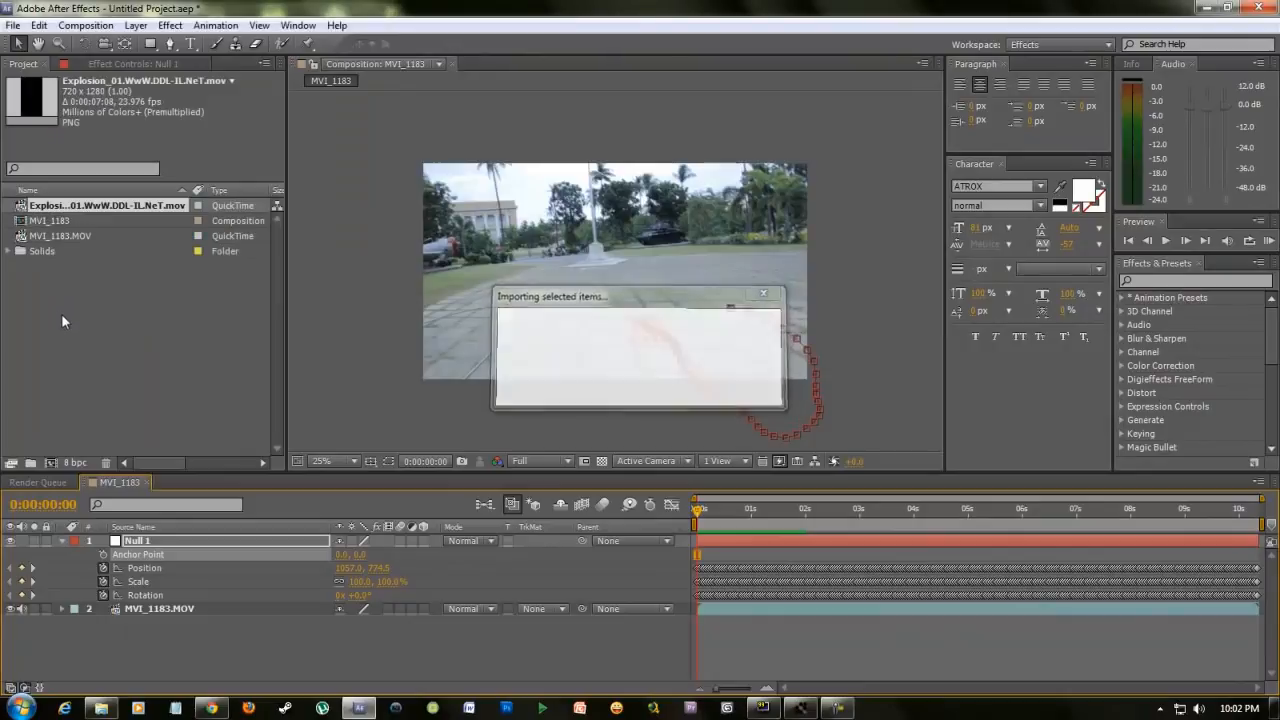
- Add the Explosion_01 clip above Null 1 in the MVI_1183 composition and parent it to Null 1
{"action": "left_click_drag", "start_coordinate": [92, 205], "coordinate": [188, 539]}
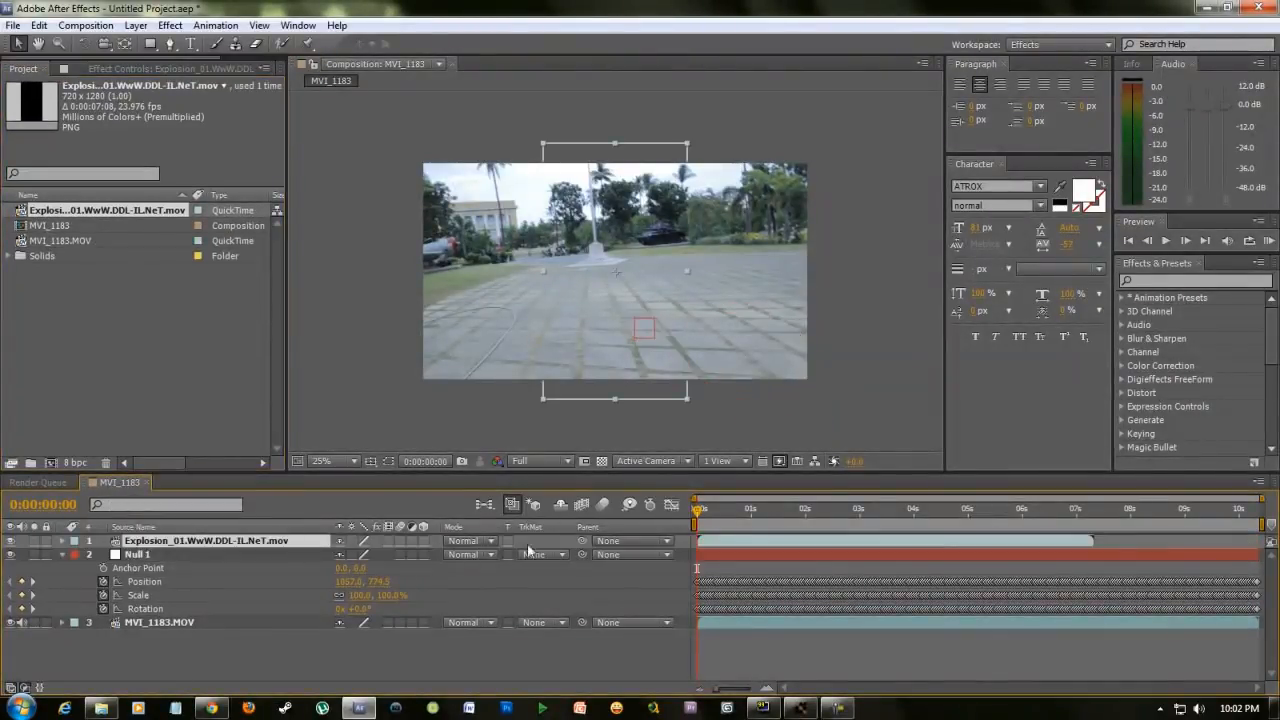
{"action": "left_click", "coordinate": [622, 545]}
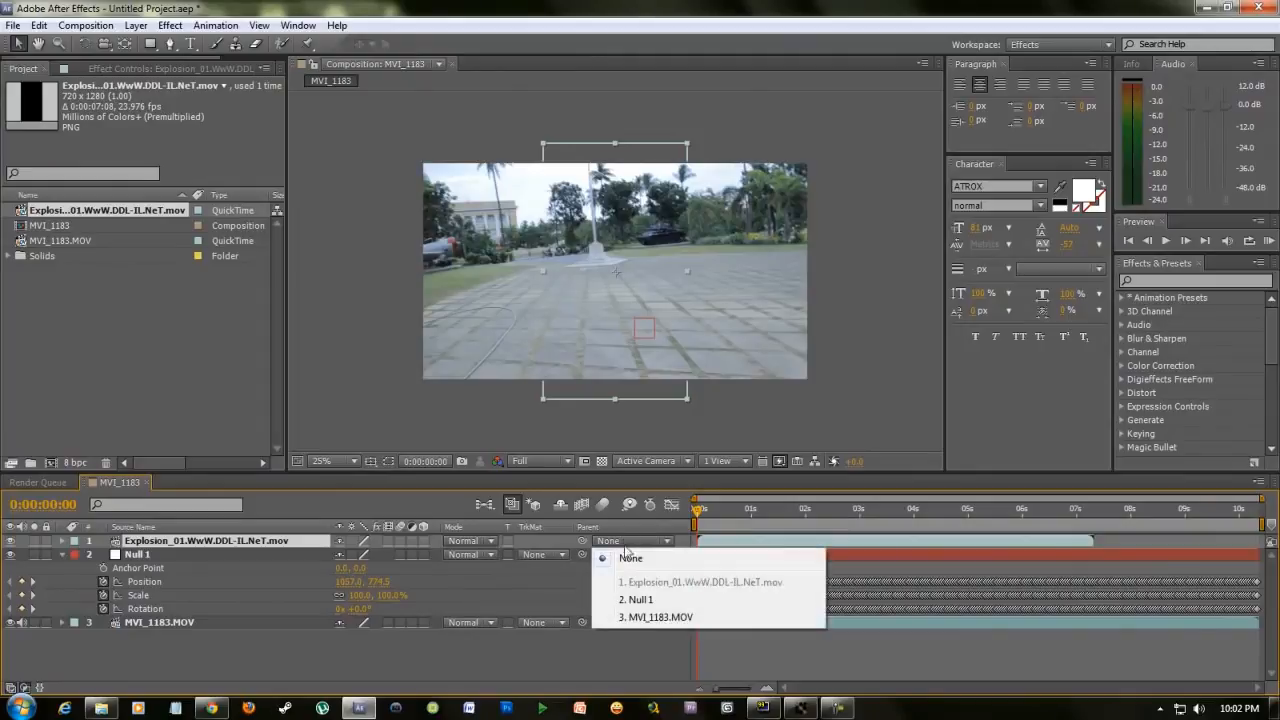
{"action": "left_click", "coordinate": [640, 600]}
- End the work area at about 0:00:01:18 and preview the tracked explosion from the beginning
{"action": "left_click_drag", "start_coordinate": [698, 510], "coordinate": [794, 526]}
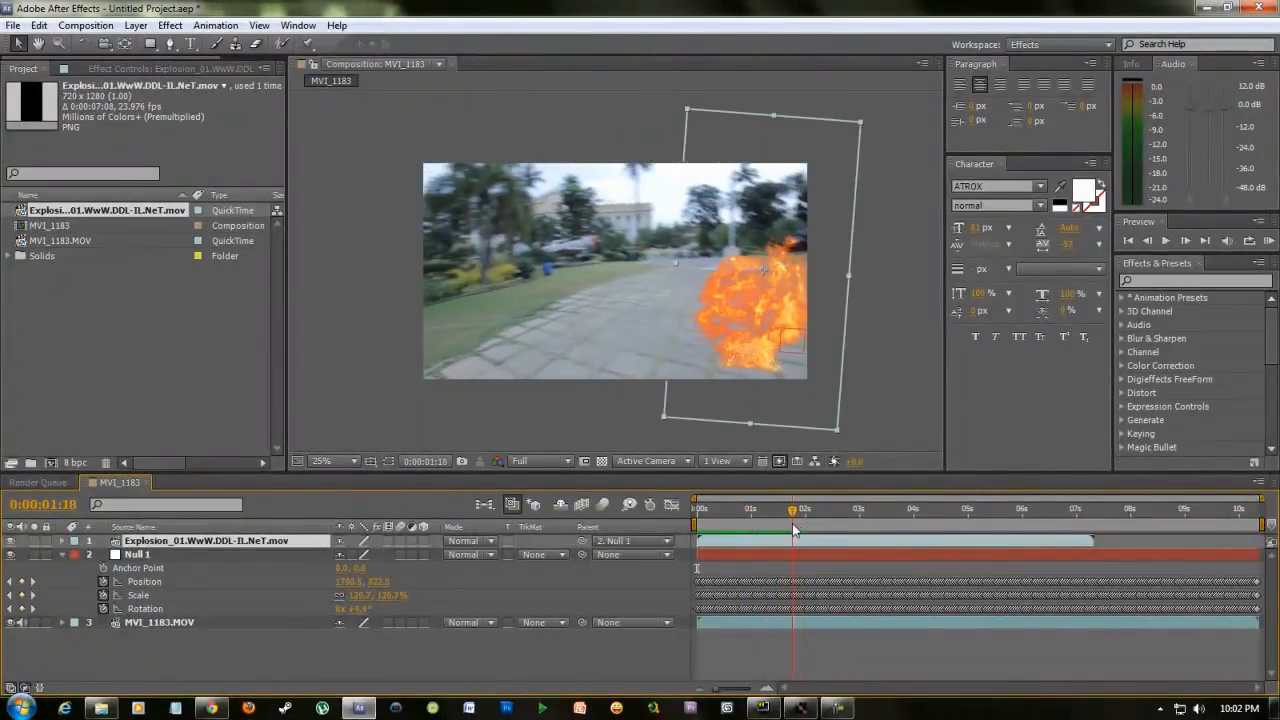
{"action": "left_click_drag", "start_coordinate": [1260, 524], "coordinate": [670, 516]}
{"action": "left_click", "coordinate": [1166, 240]}
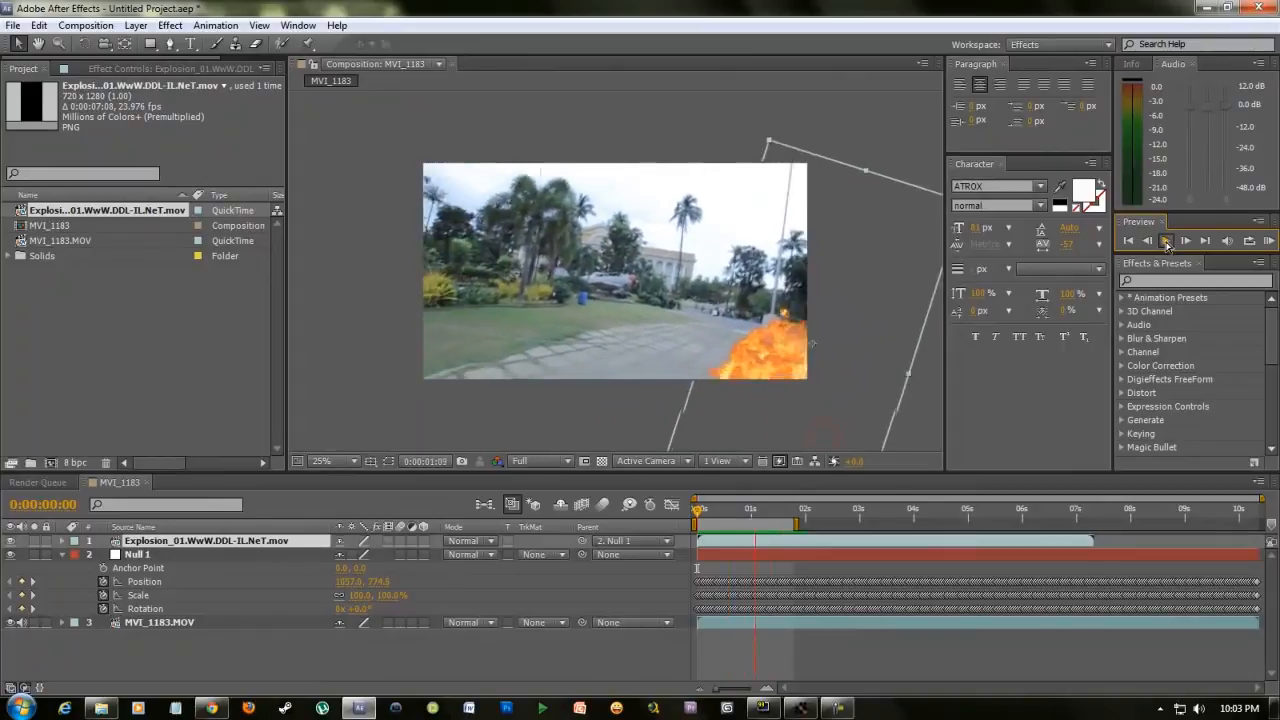
{"action": "left_click", "coordinate": [1167, 243]}
{"action": "key", "text": "Home"}
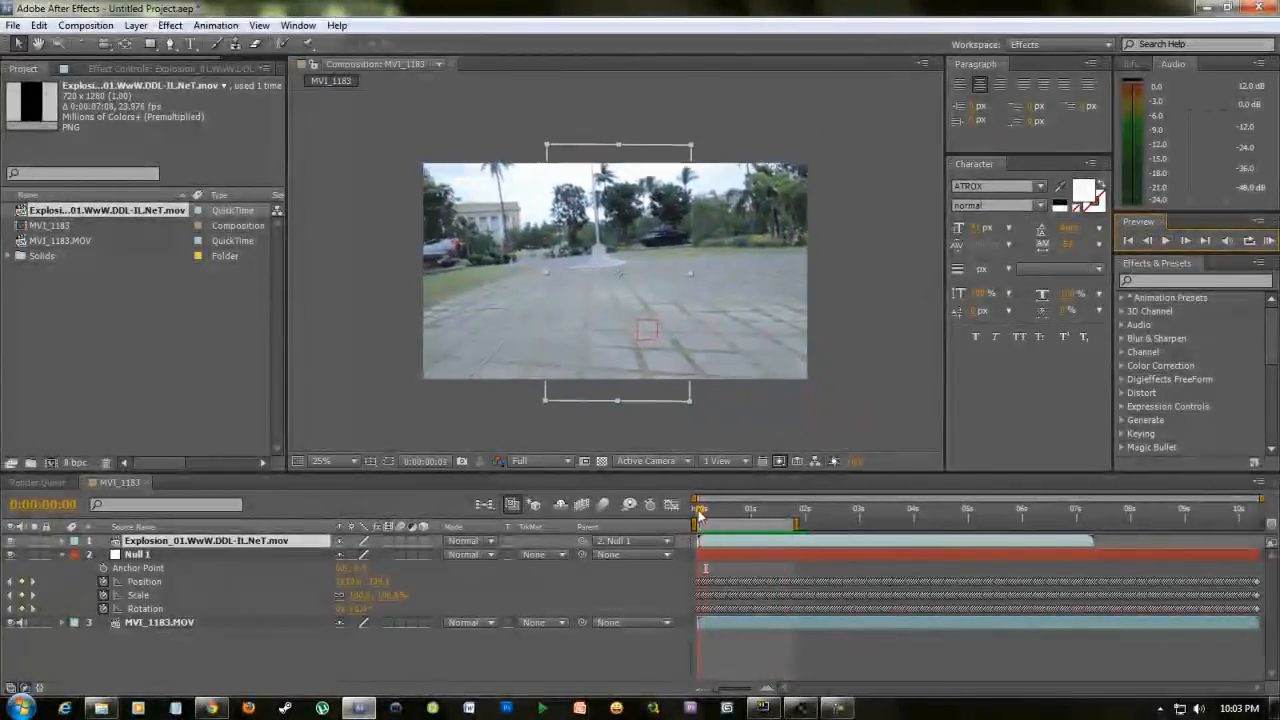
{"action": "left_click", "coordinate": [1168, 242]}
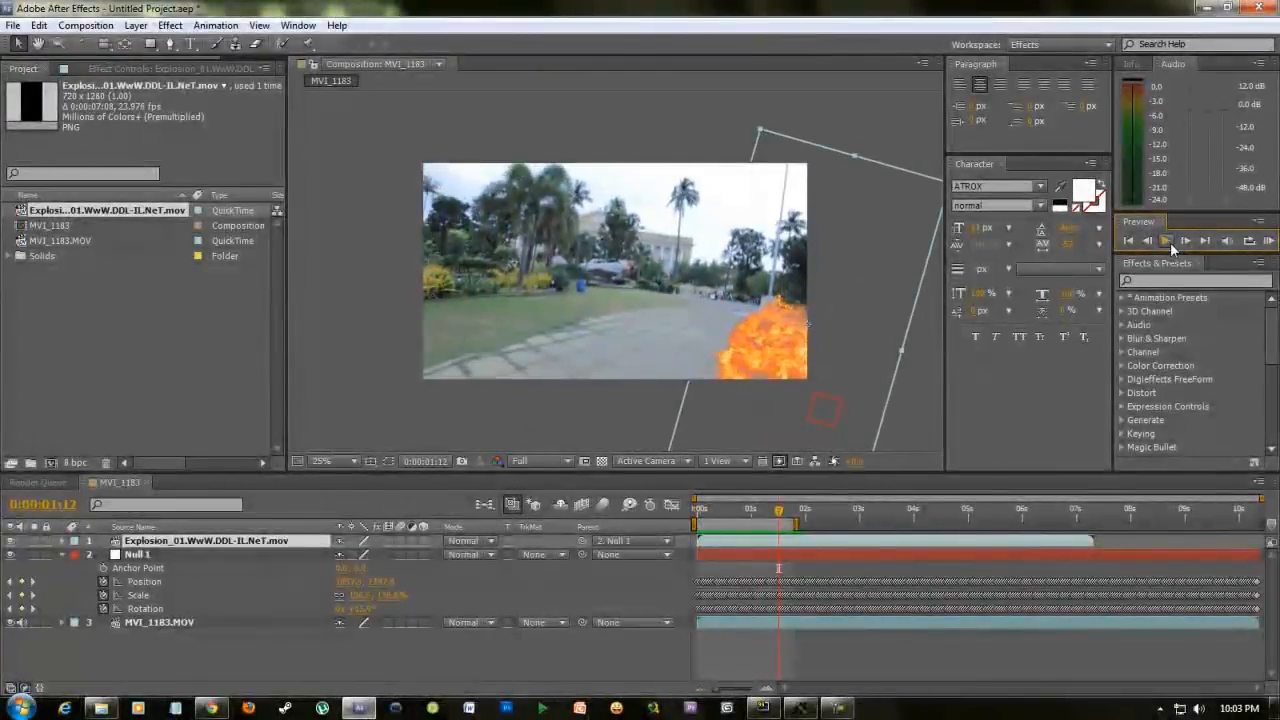
{"action": "left_click_drag", "start_coordinate": [714, 518], "coordinate": [692, 519]}
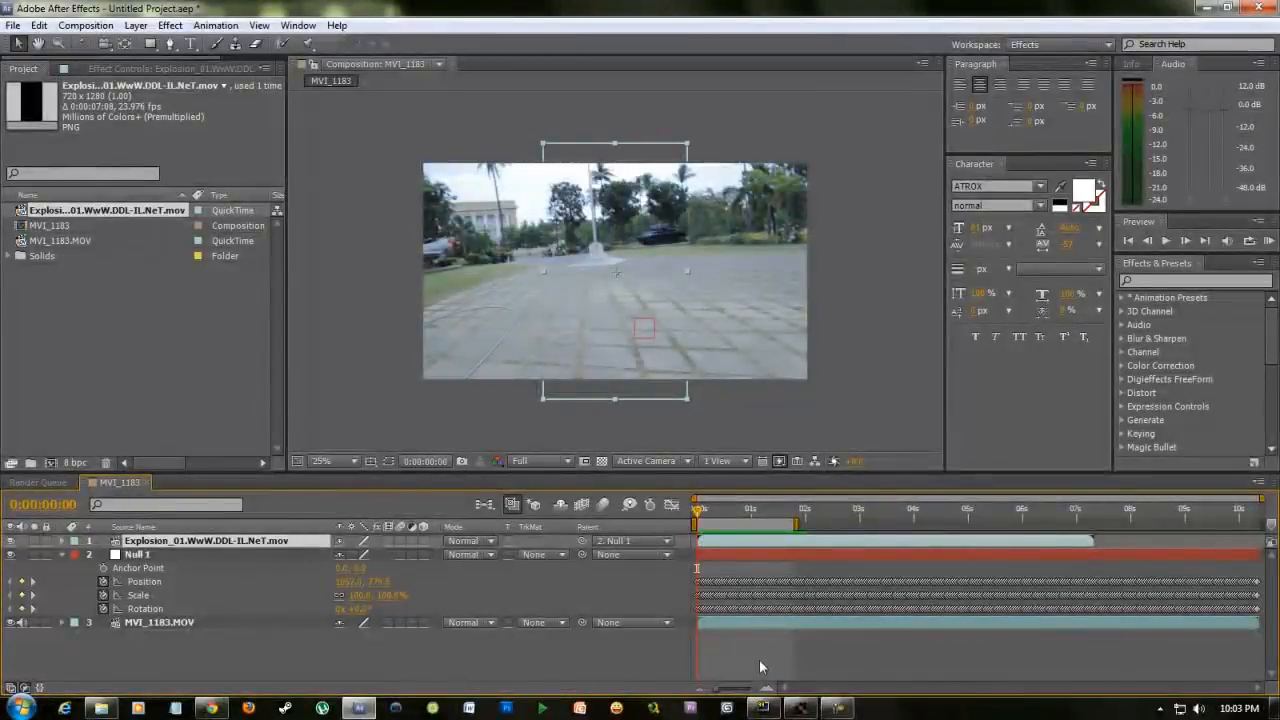
- Check the tracked range in mocha again, return to After Effects and replay the explosion from the beginning
{"action": "left_click", "coordinate": [806, 704]}
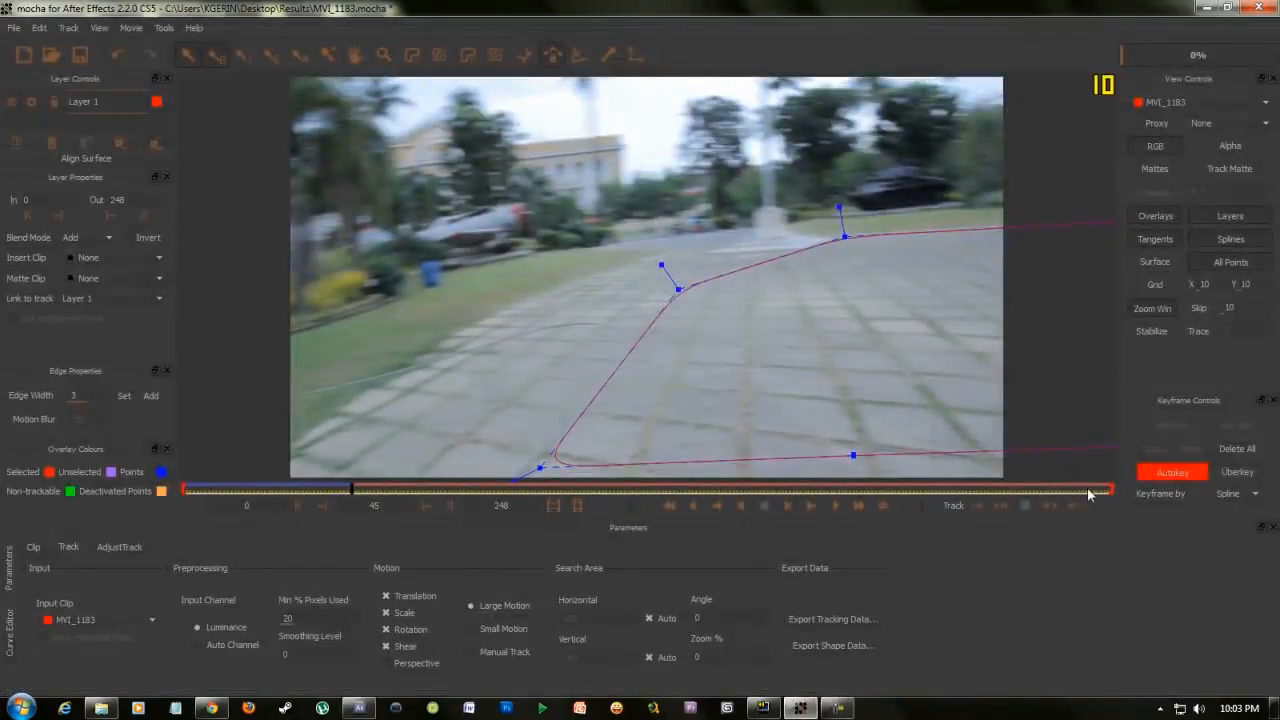
{"action": "left_click", "coordinate": [359, 707]}
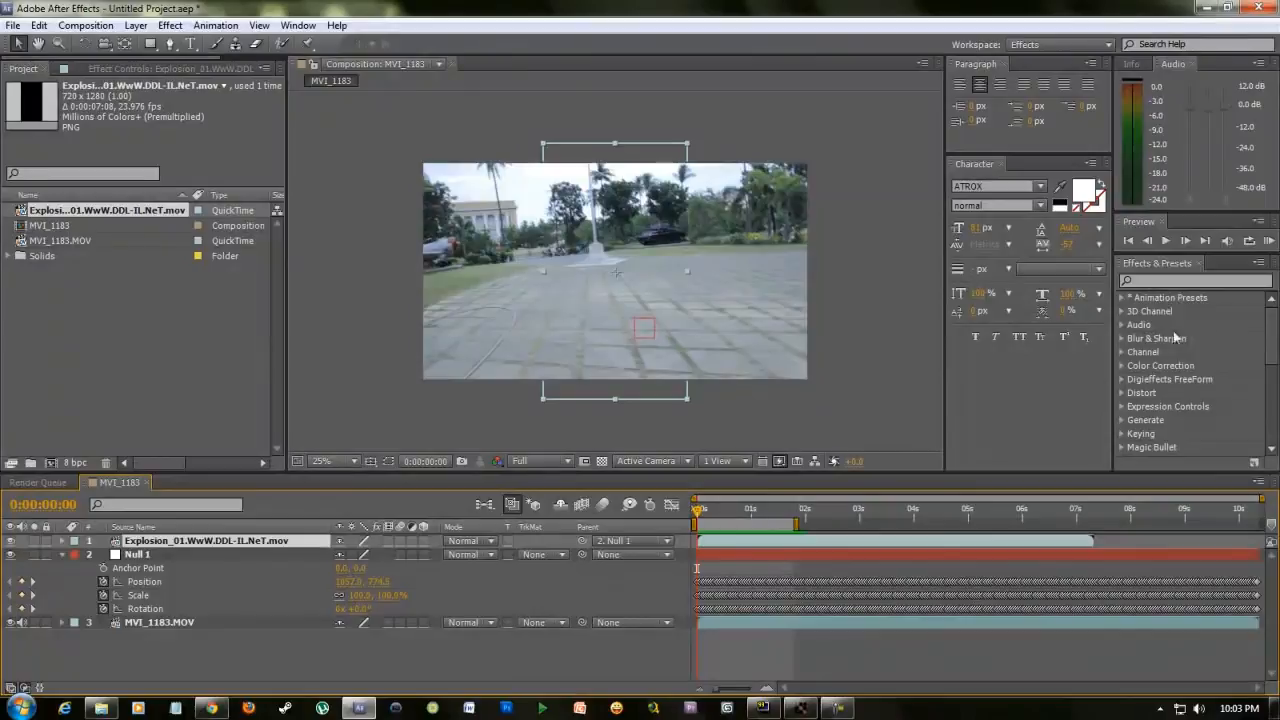
{"action": "left_click", "coordinate": [1166, 241]}
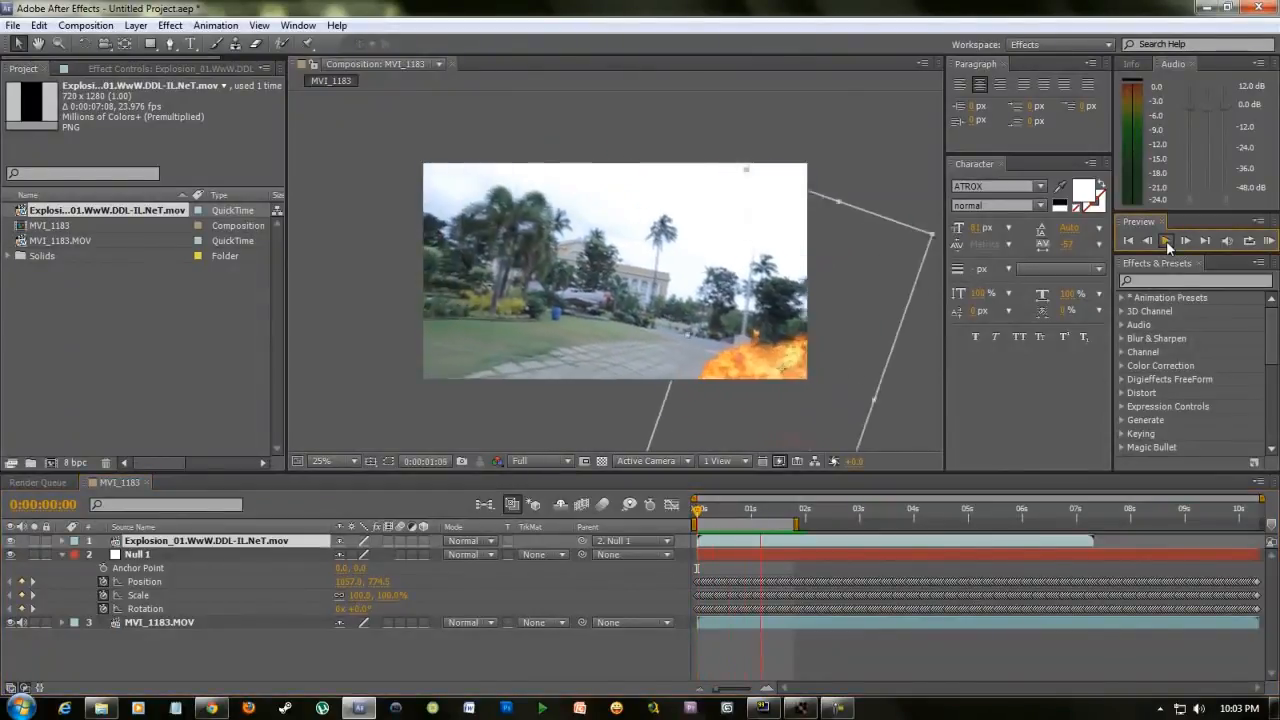
{"action": "left_click", "coordinate": [1166, 241]}
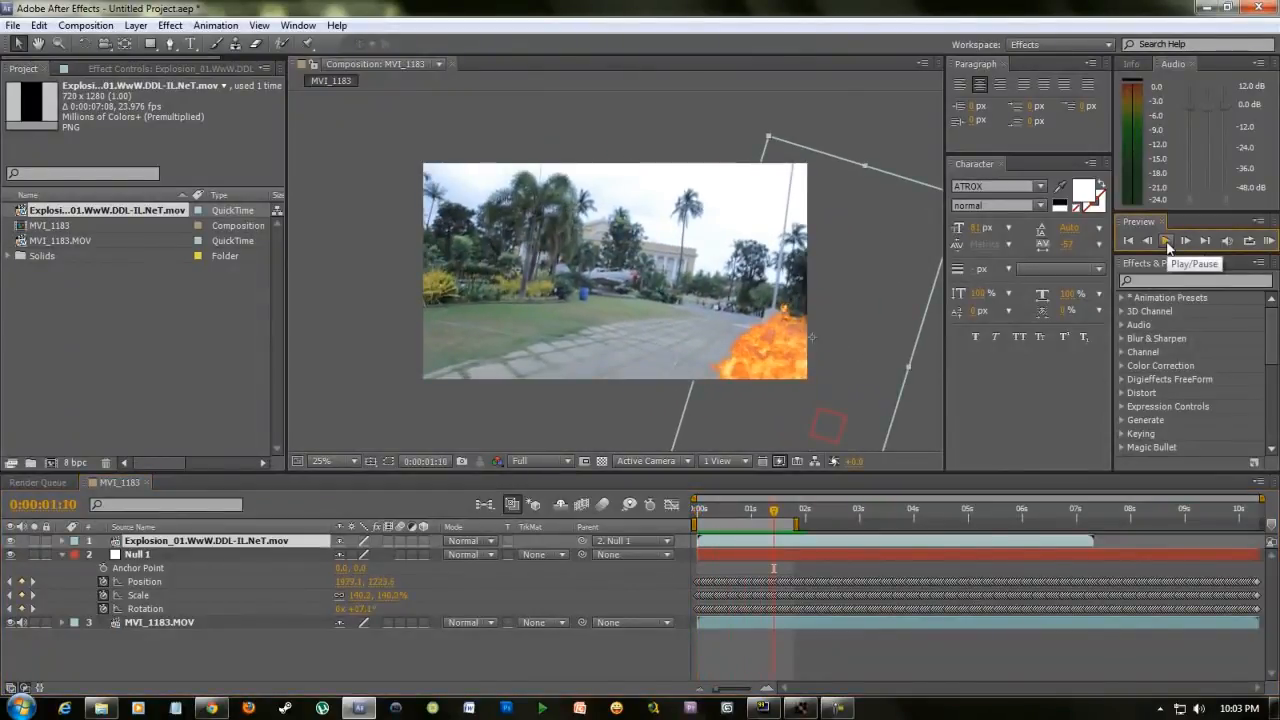
{"action": "left_click", "coordinate": [736, 510]}
{"action": "left_click_drag", "start_coordinate": [742, 517], "coordinate": [655, 524]}
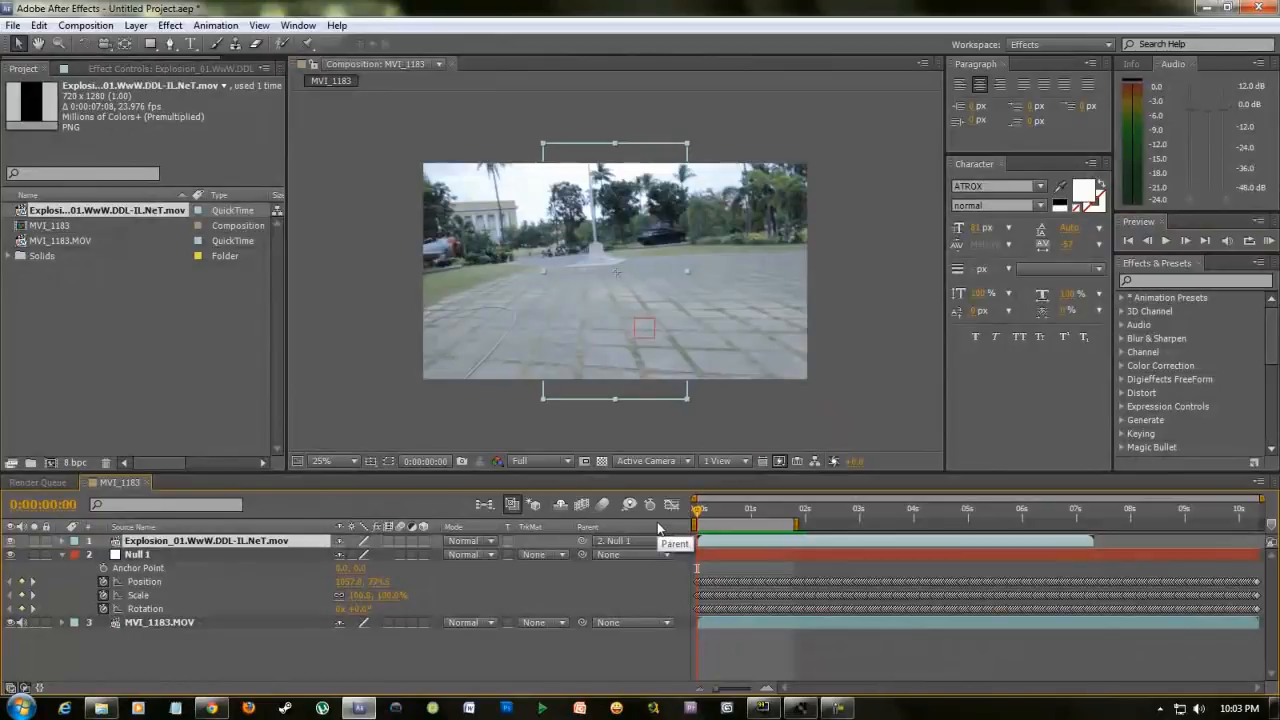
{"action": "key", "text": "ctrl+z"}
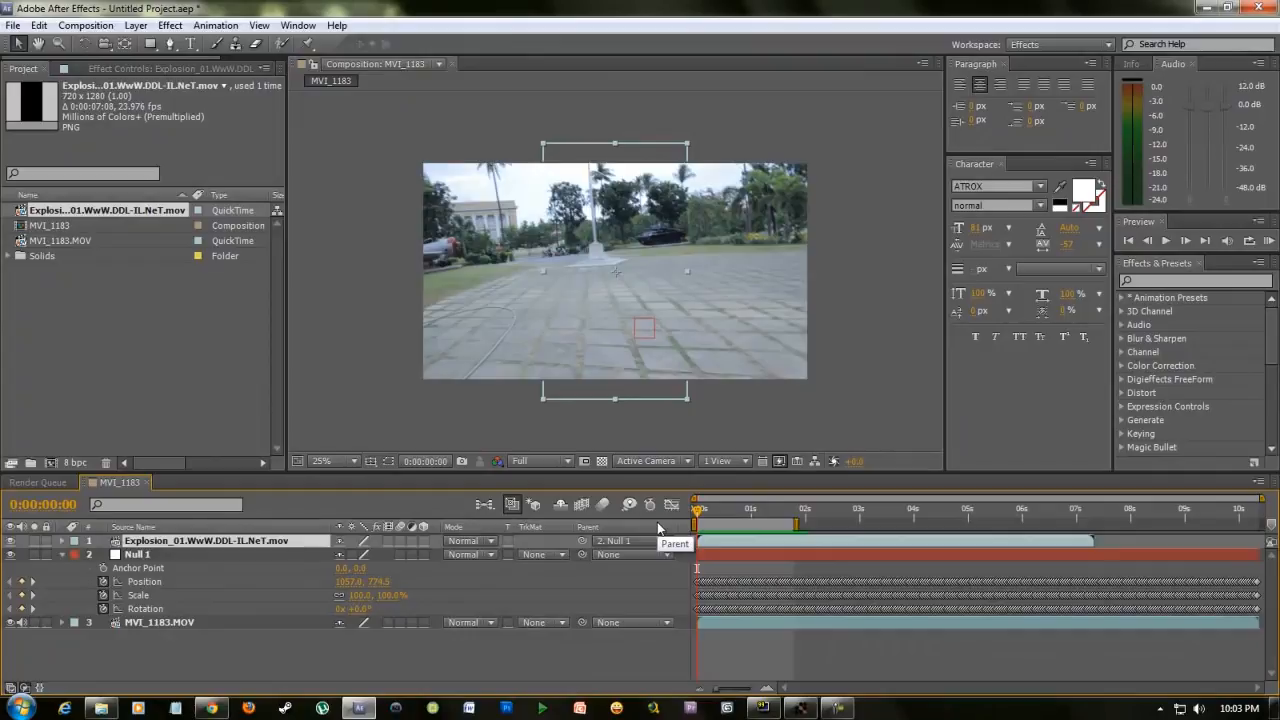